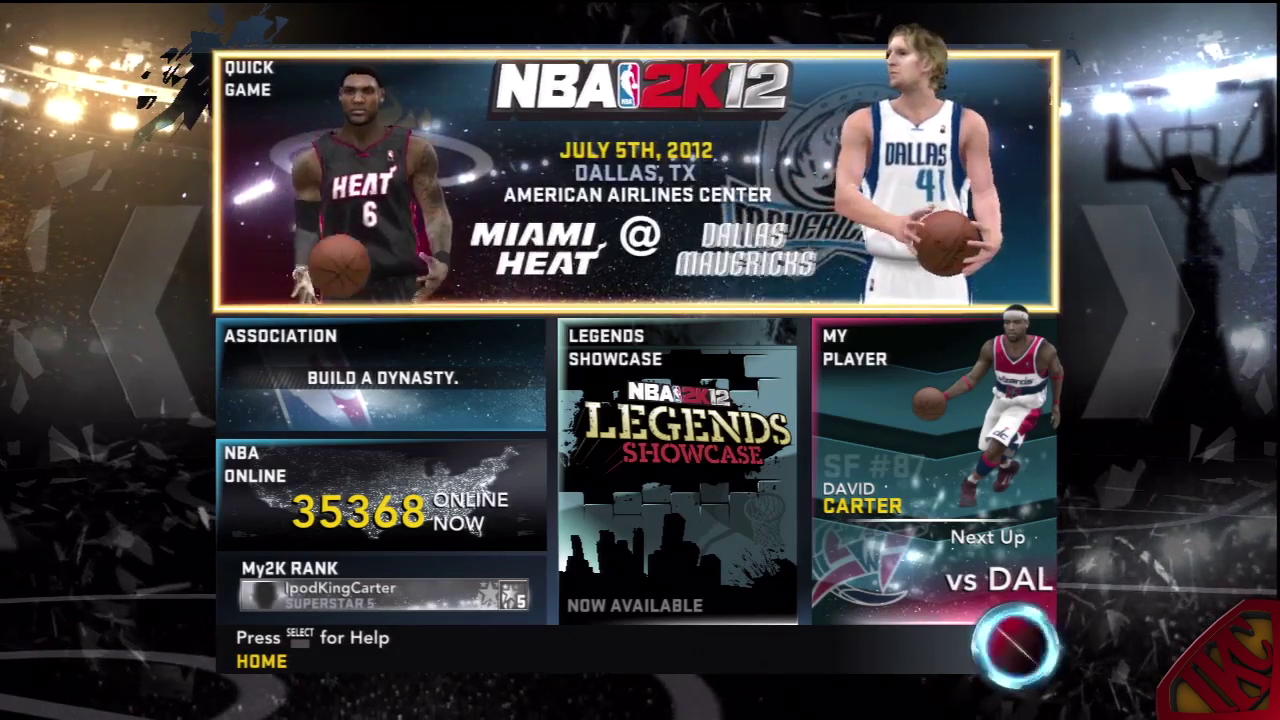
Bring up the PS3 XMB overlay, showing the Game category, over the NBA 2K12 home screen
key("super")
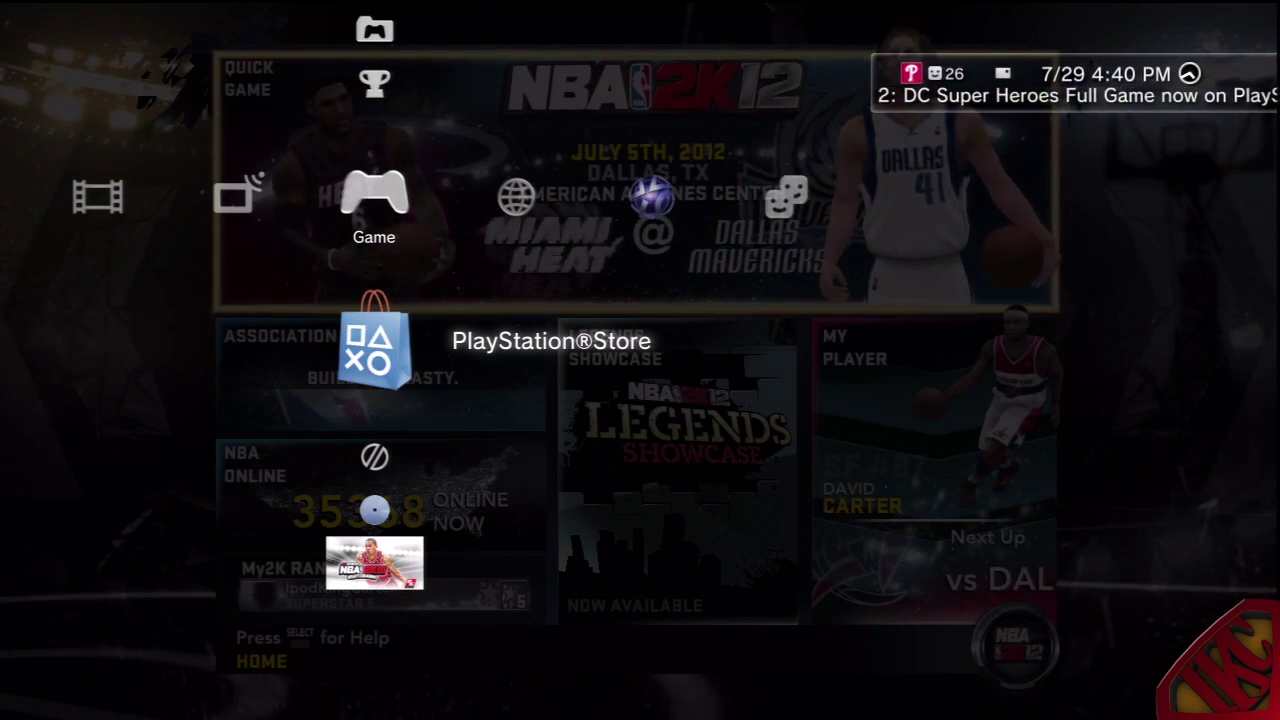
Dismiss the XMB overlay so the NBA 2K12 home screen shows its game modes again
key("Escape")
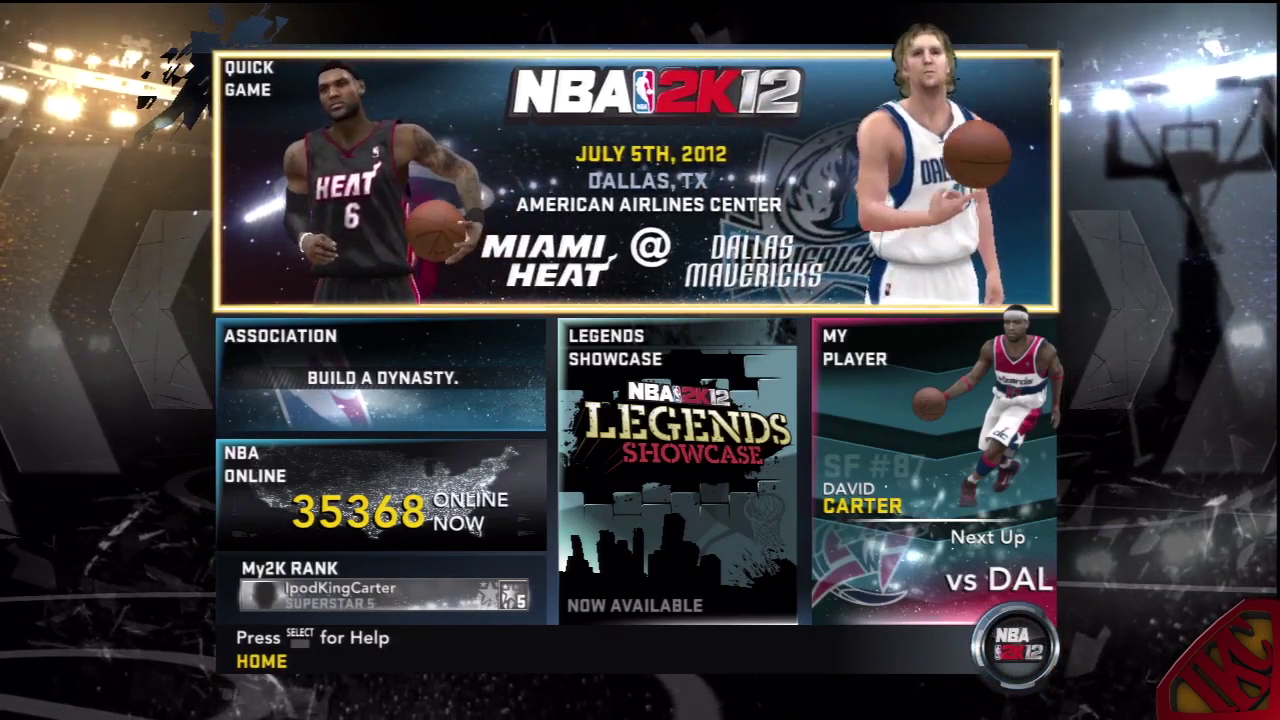
Go to Main Menu › Features › 2K Share and open the Download list
key("Escape")
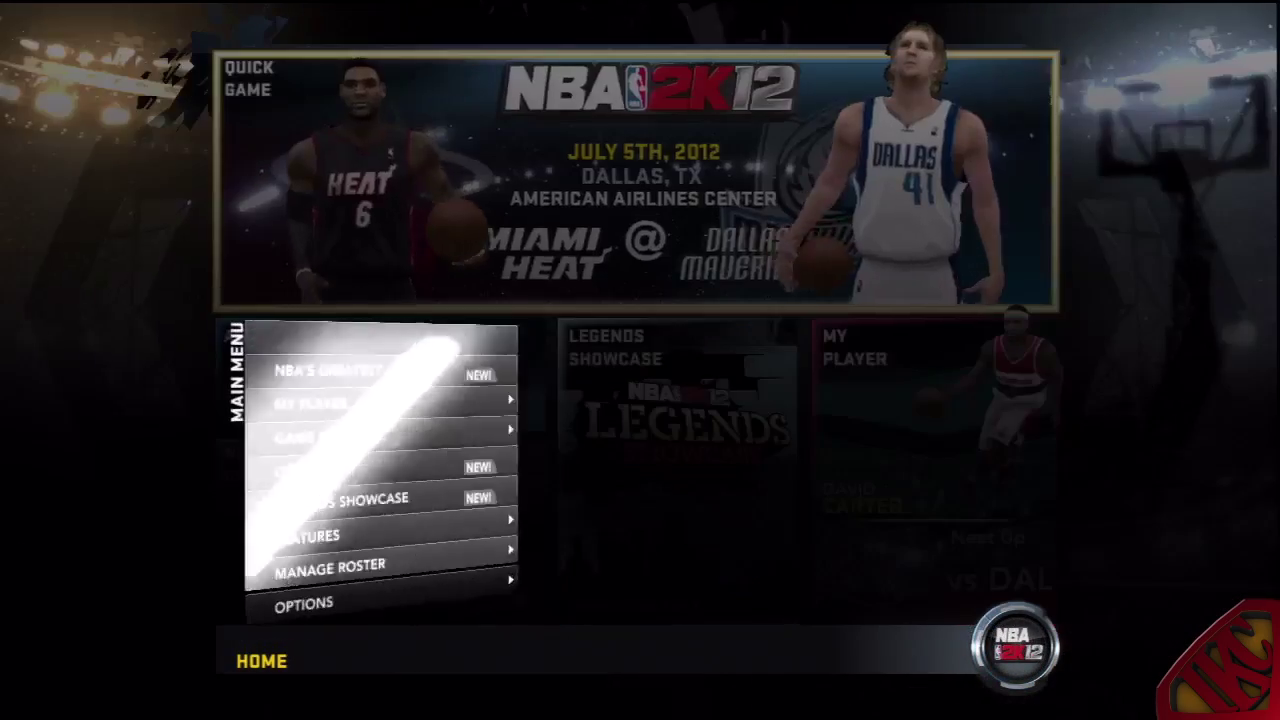
key("Down")
key("Down")
key("Down")
key("Down")
key("Down")
key("Down")
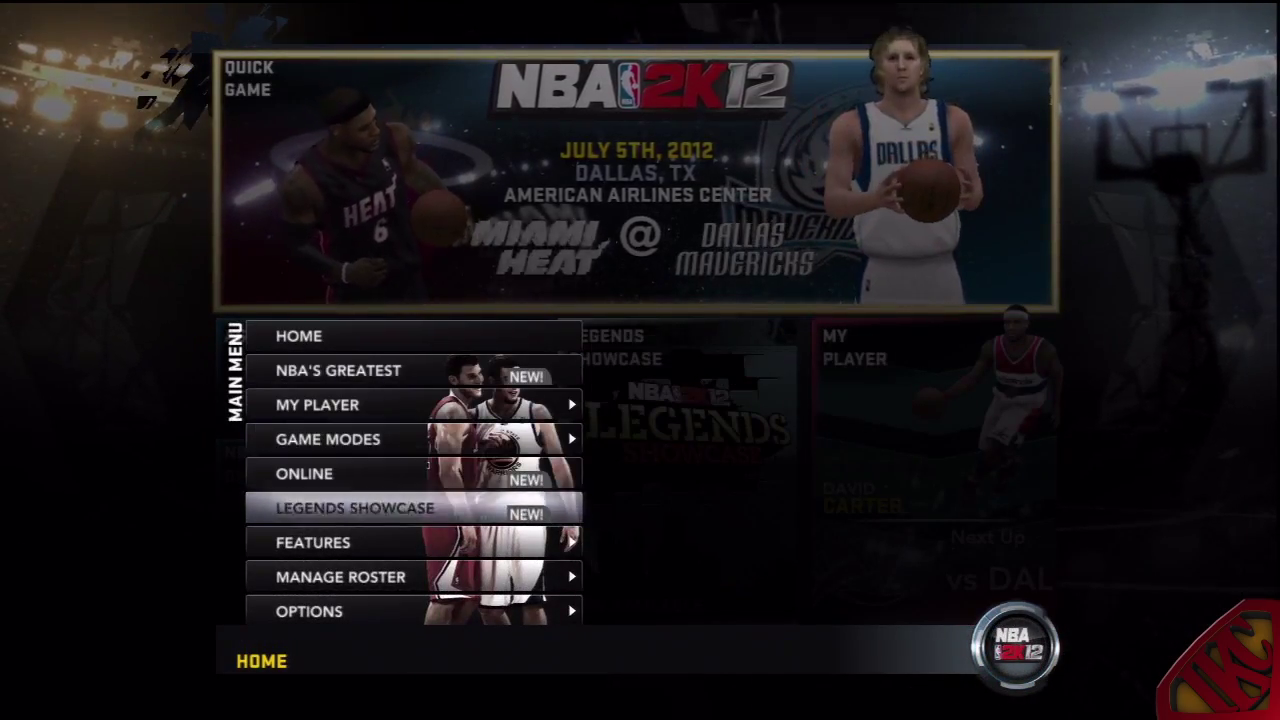
key("Return")
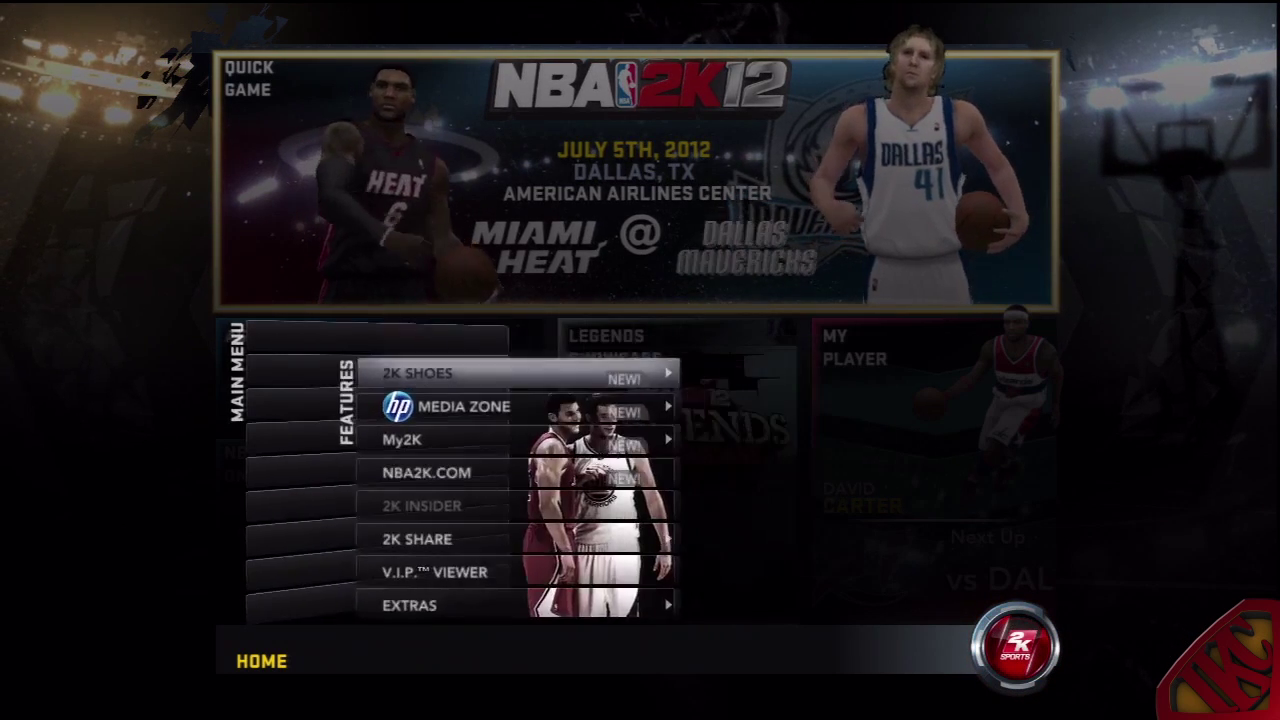
key("Down")
key("Down")
key("Down")
key("Down")
key("Down")
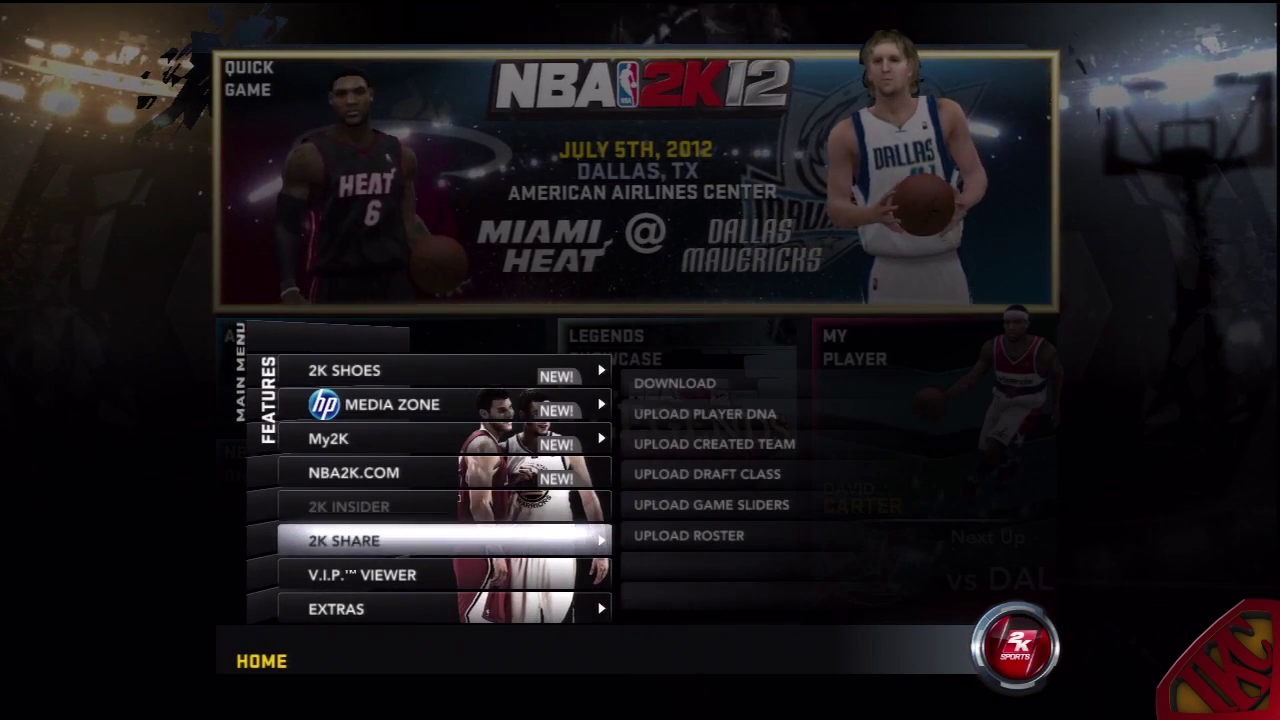
key("Return")
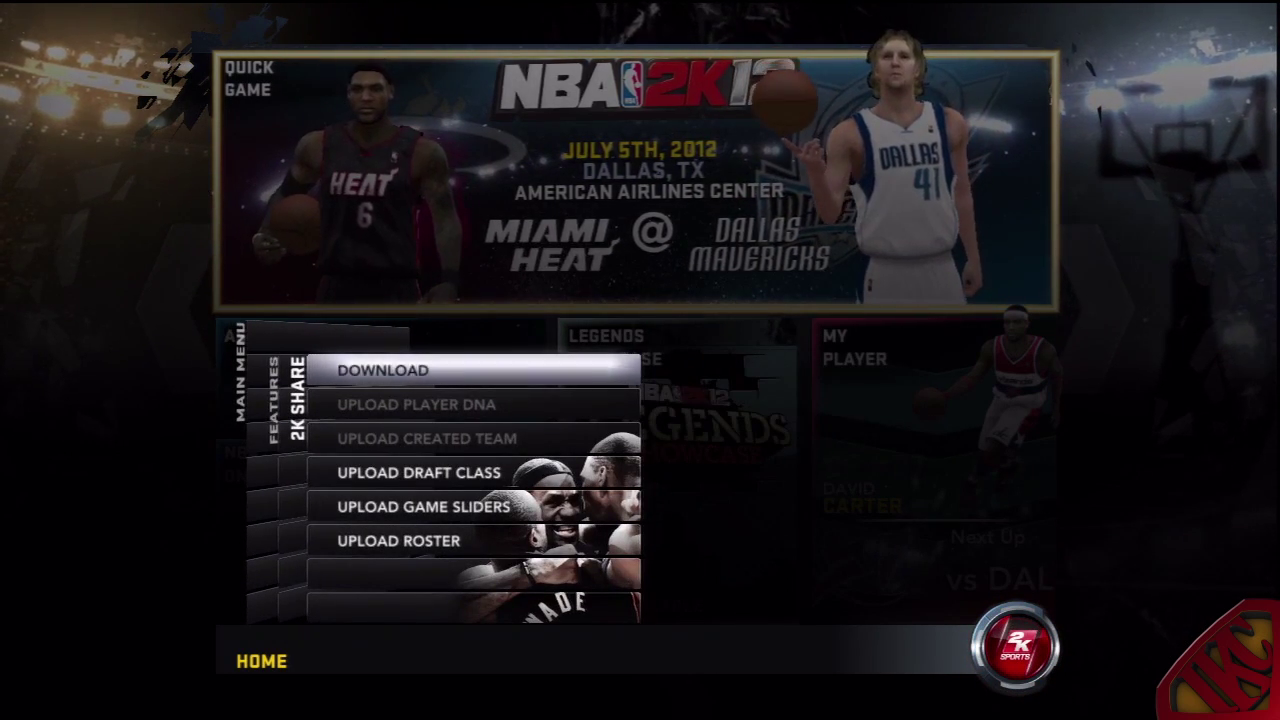
key("Return")
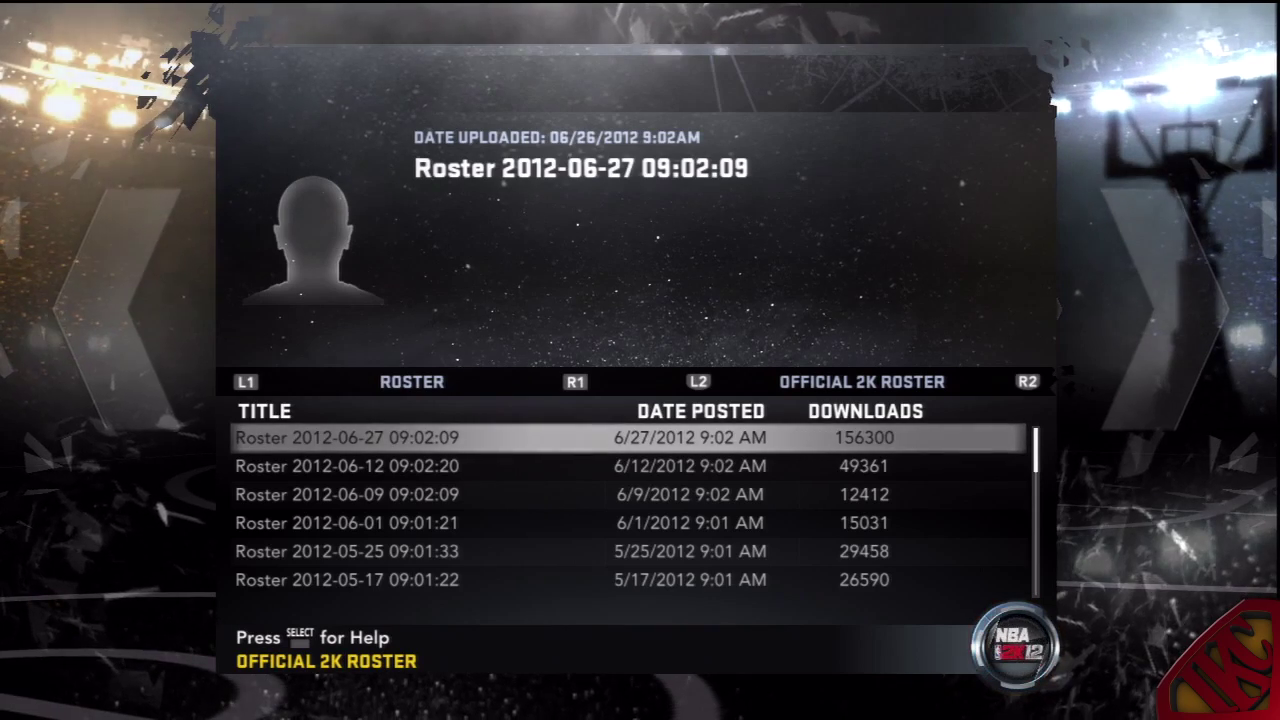
Switch the 2K Share download list to Roster files sorted by Top Rated
key("Right")
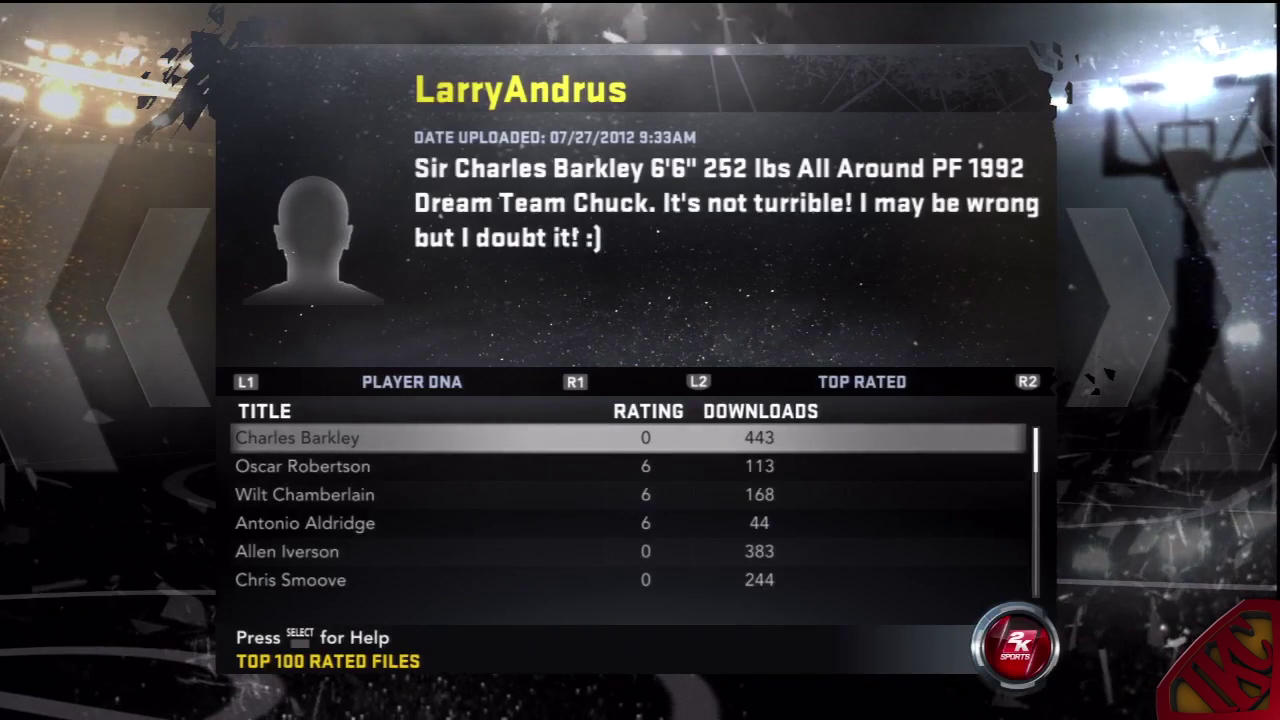
key("Page_Down")
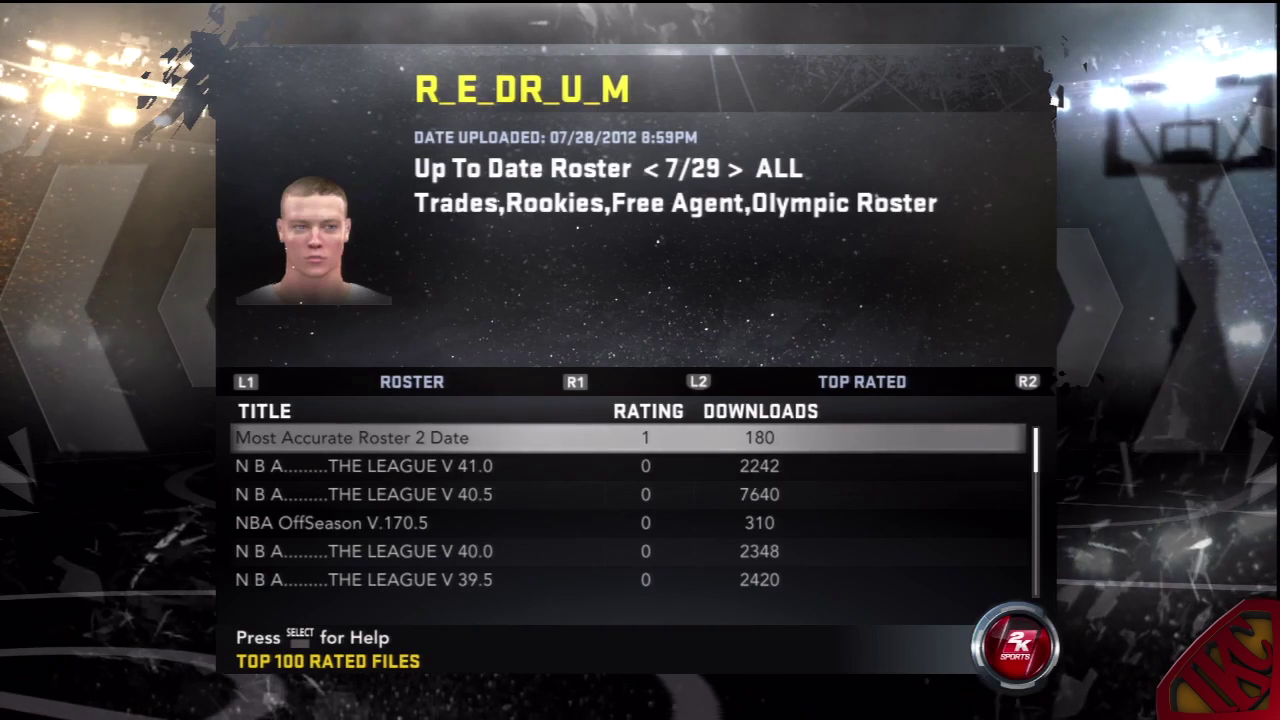
Browse the Top Rated roster descriptions, then select 'THE LEAGUE V 41.0' for download
key("Down")
key("Down")
key("Down")
key("Down")
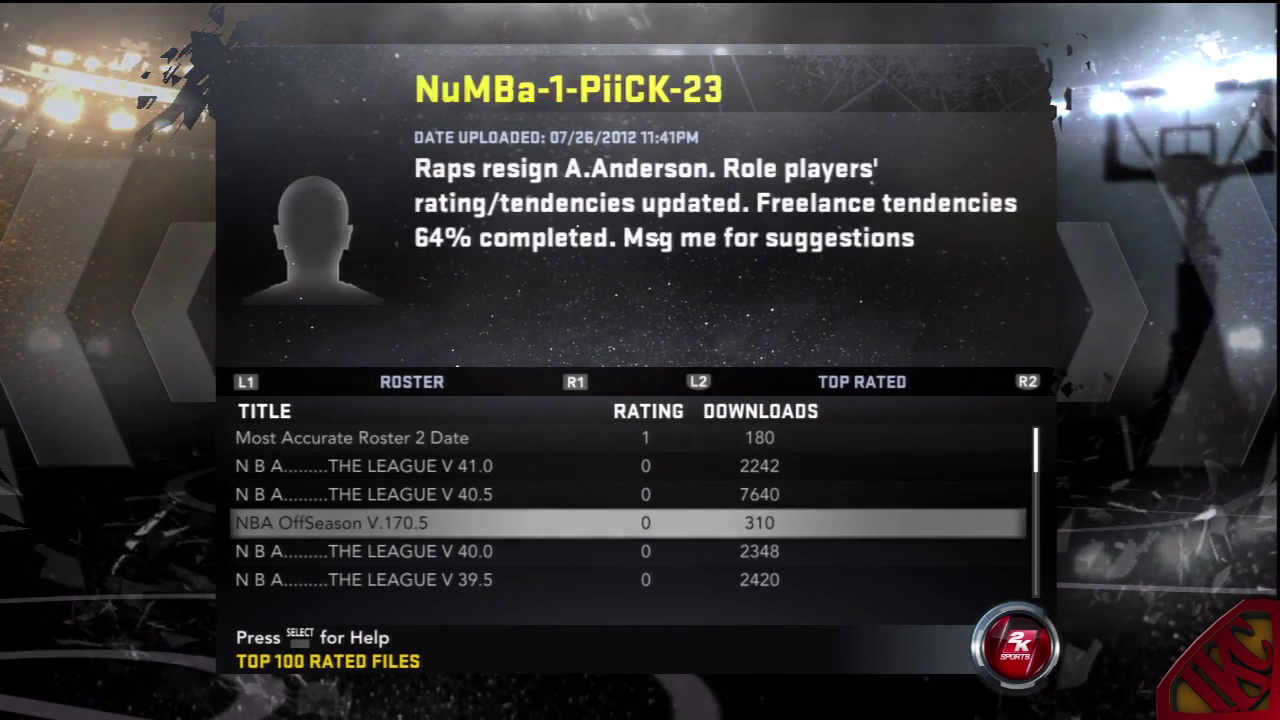
key("Down")
key("Down")
key("Down")
key("Down")
key("Down")
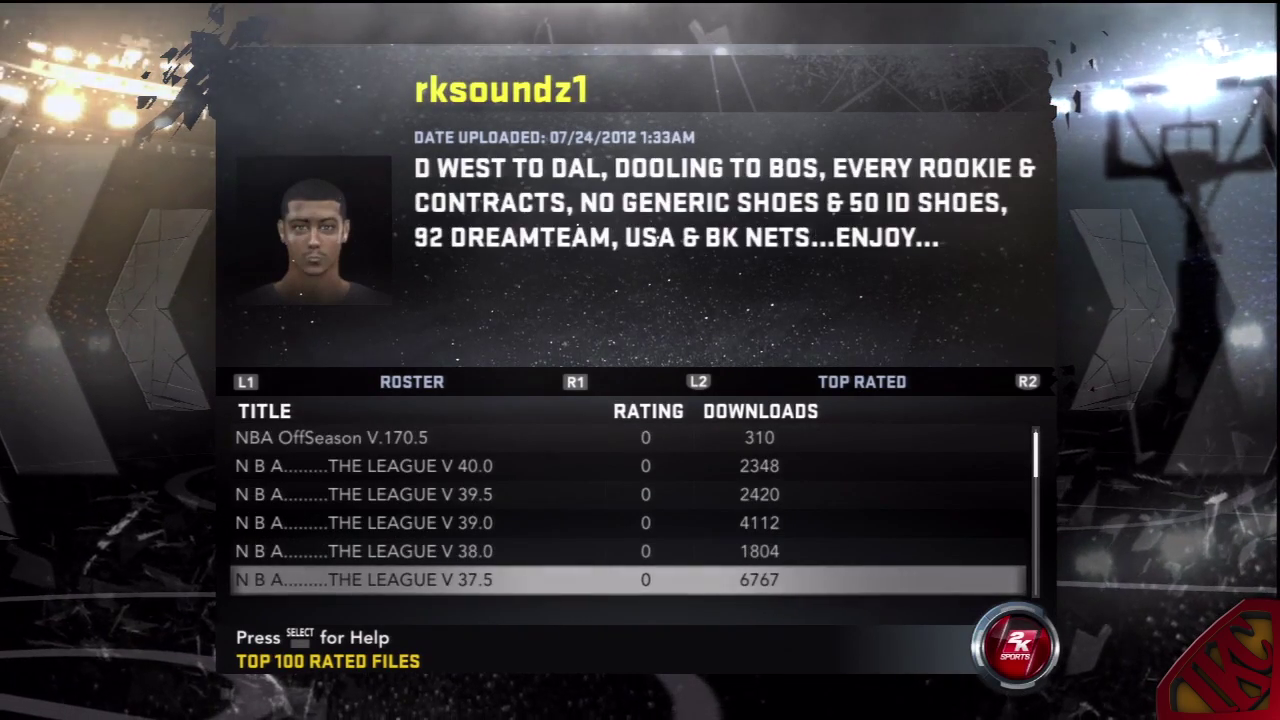
key("Down")
key("Down")
key("Down")
key("Down")
key("Down")
key("Down")
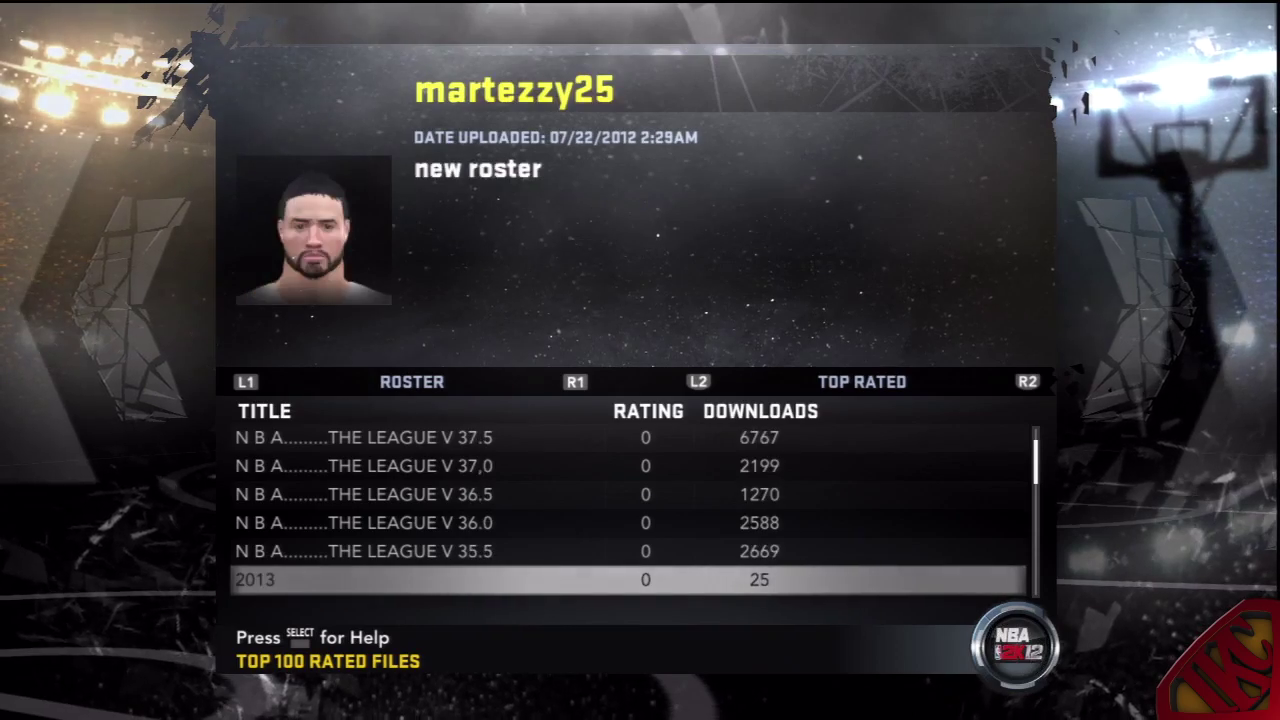
key("Down")
key("Down")
key("Down")
key("Down")
key("Down")
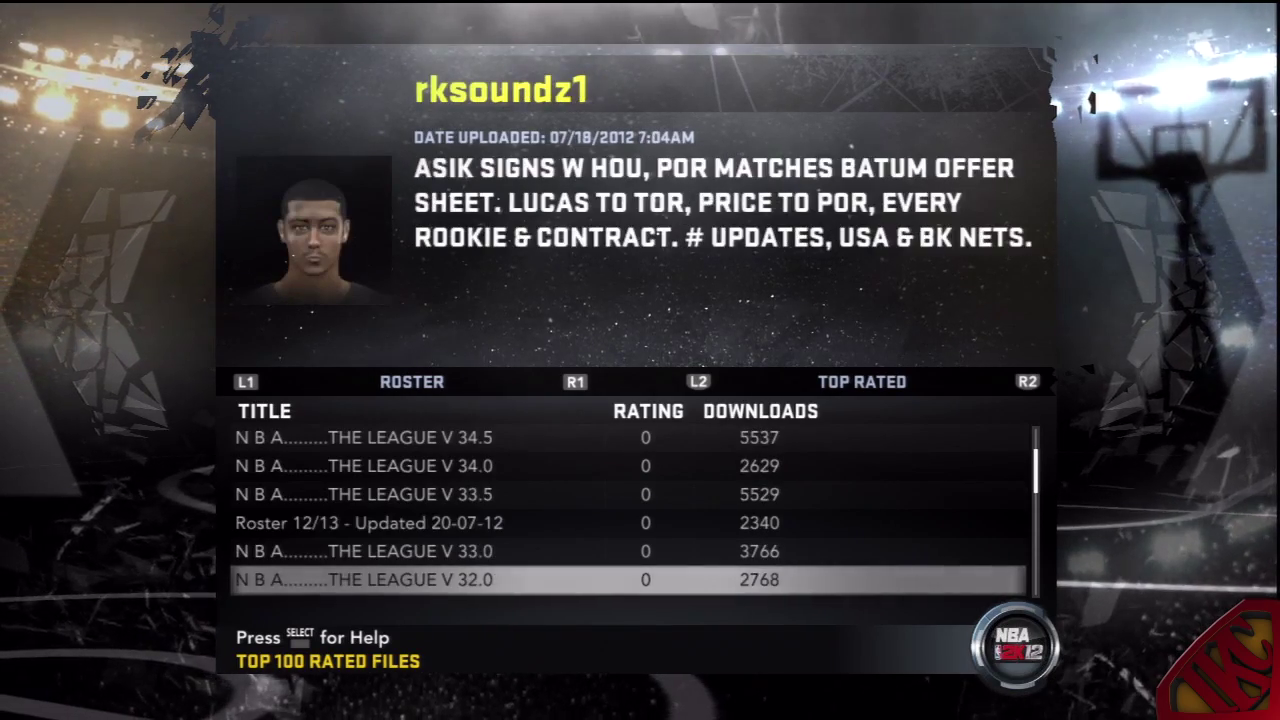
key("Down")
key("Down")
key("Down")
key("Down")
key("Down")
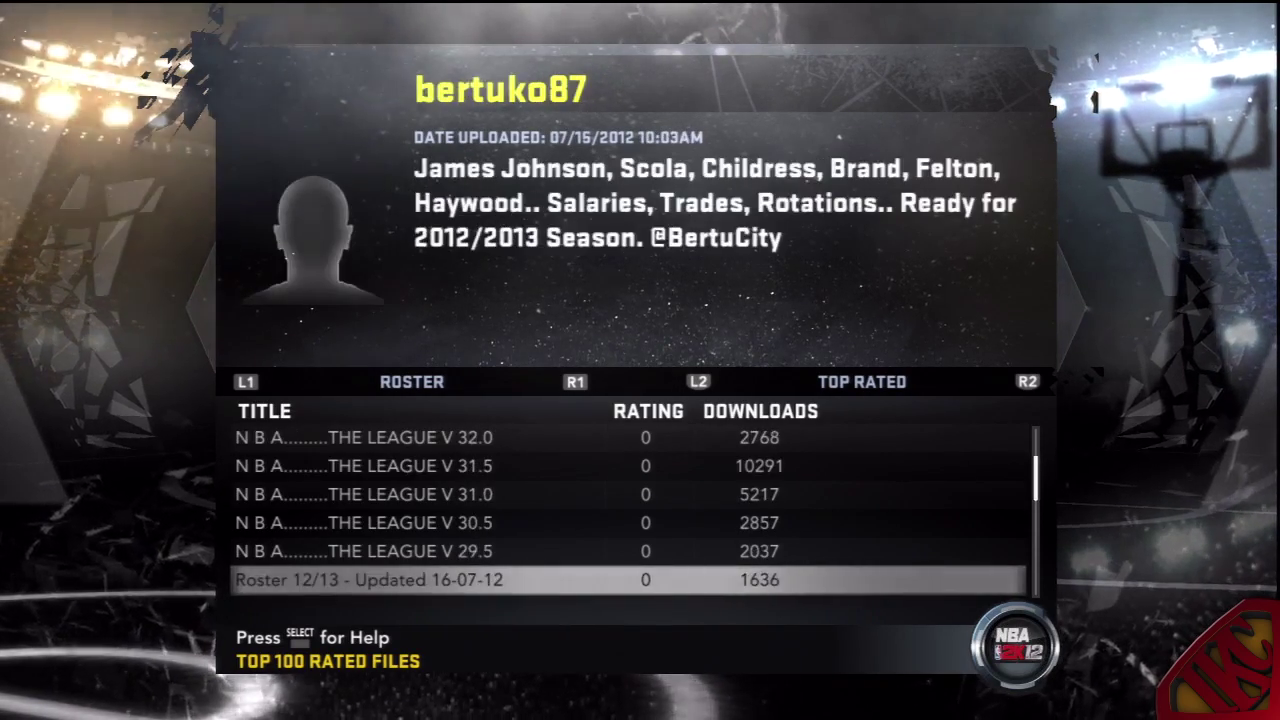
key("Up")
key("Up")
key("Up")
key("Up")
key("Up")
key("Up")
key("Up")
key("Up")
key("Up")
key("Up")
key("Up")
key("Up")
key("Up")
key("Up")
key("Up")
key("Up")
key("Up")
key("Up")
key("Up")
key("Up")
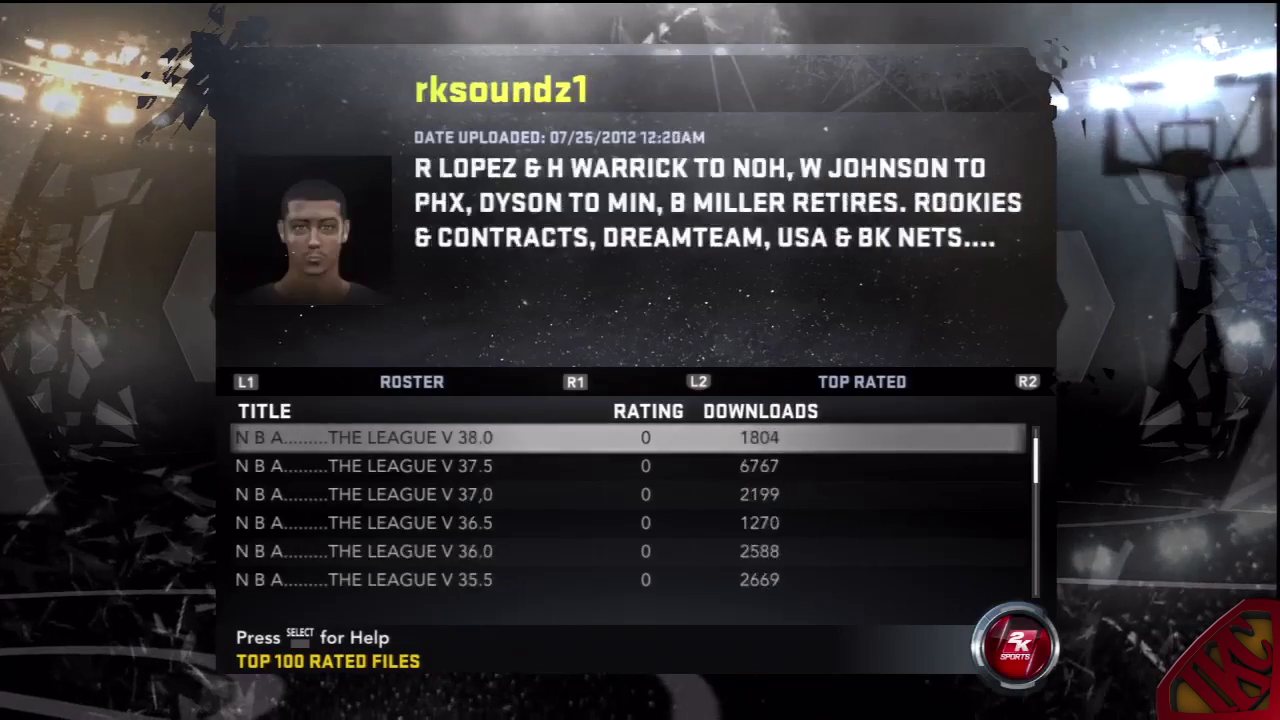
key("Down")
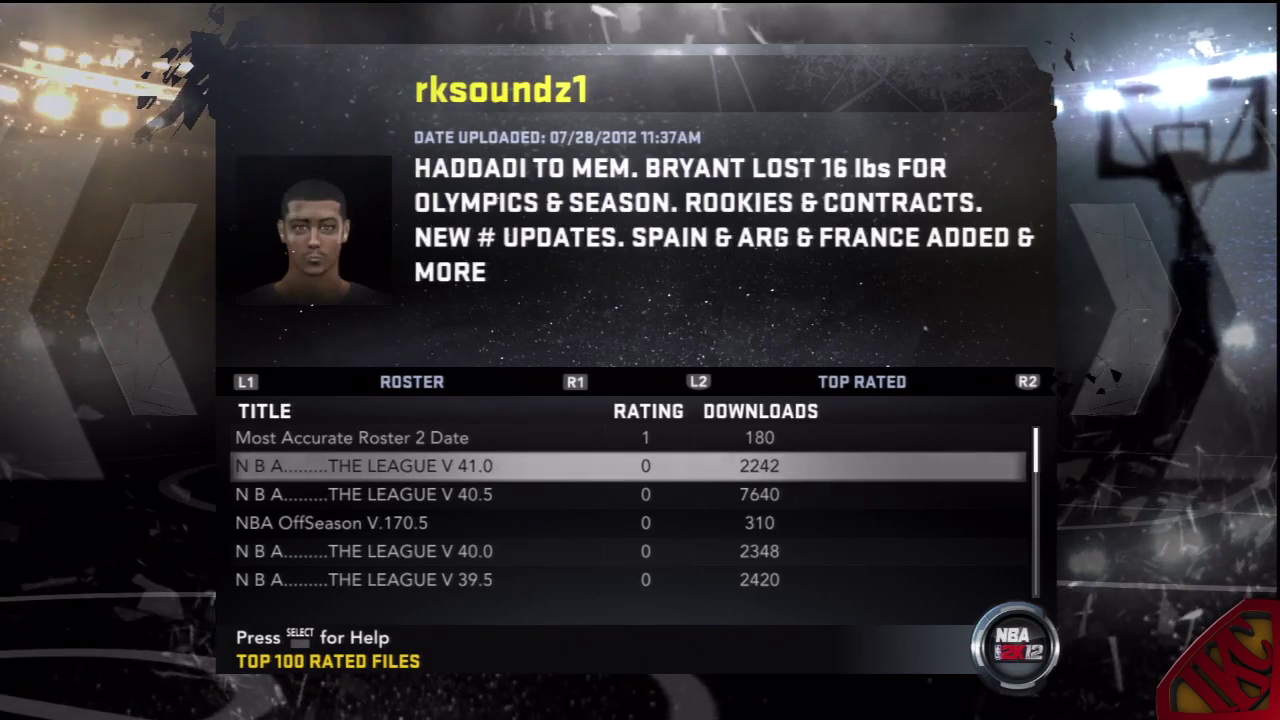
key("Return")
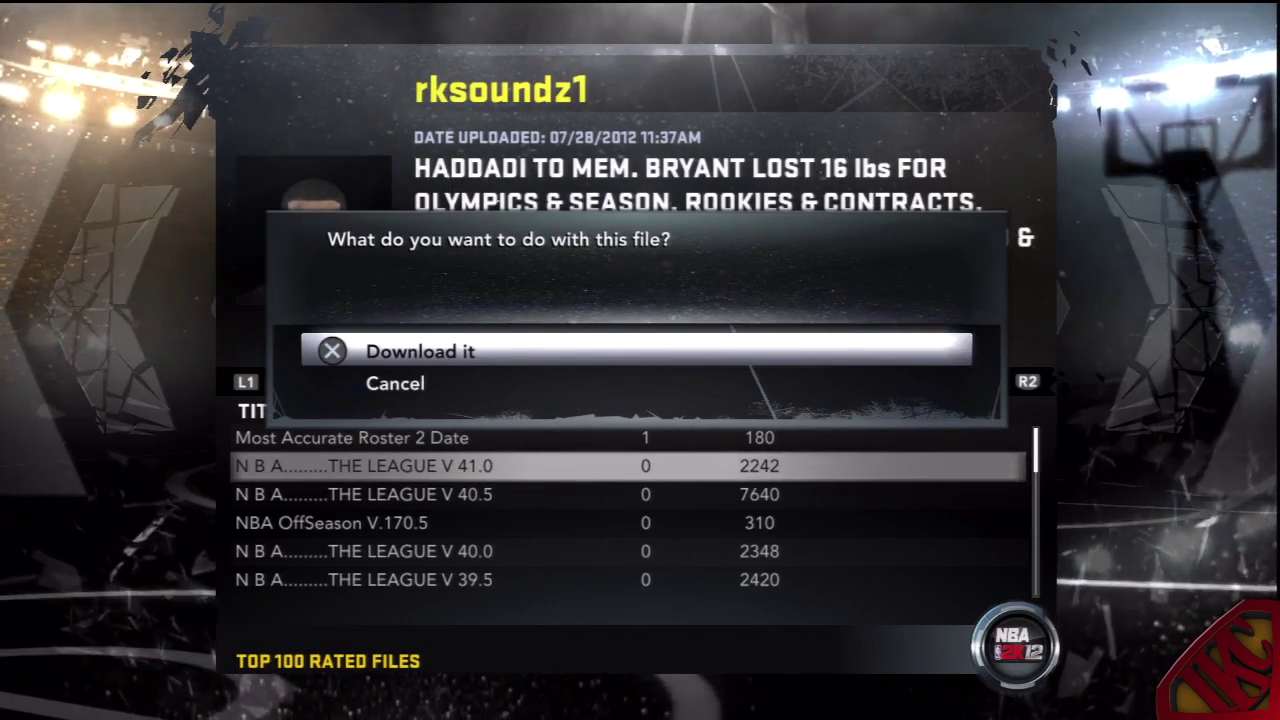
Download 'THE LEAGUE V 41.0' and save it as new roster data titled '2K Share' (2312 KB)
key("Return")
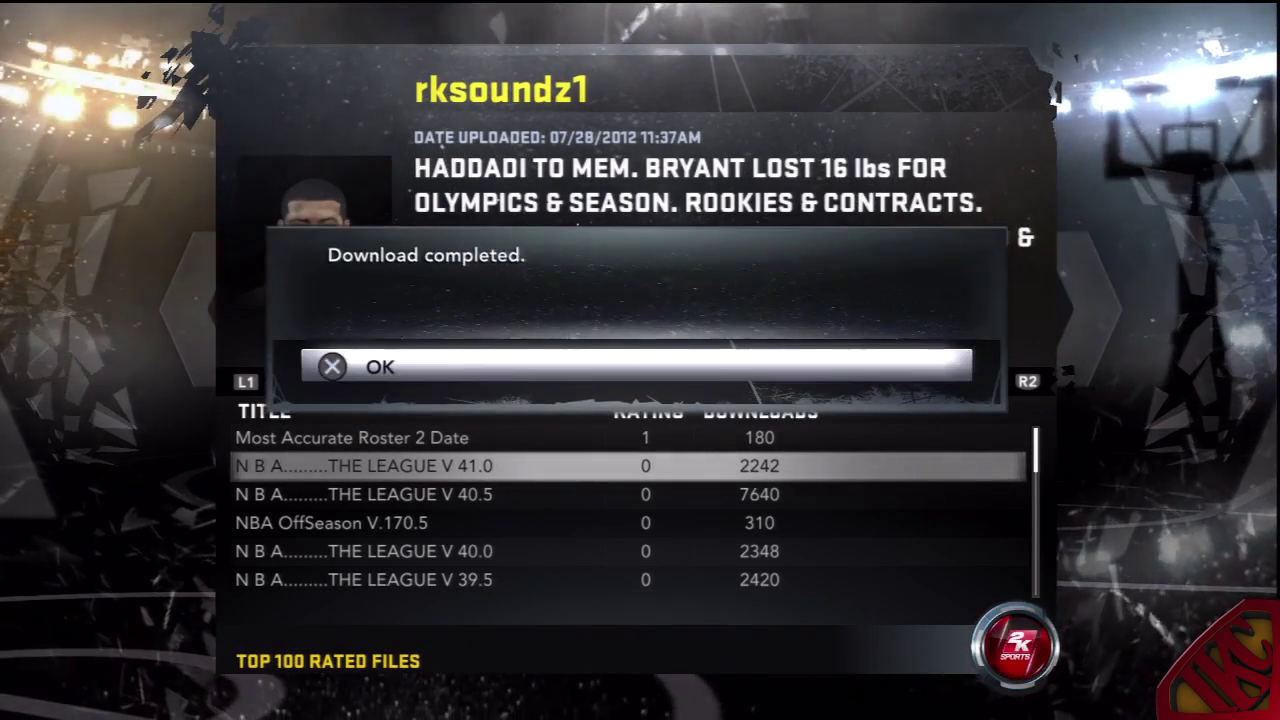
key("Return")
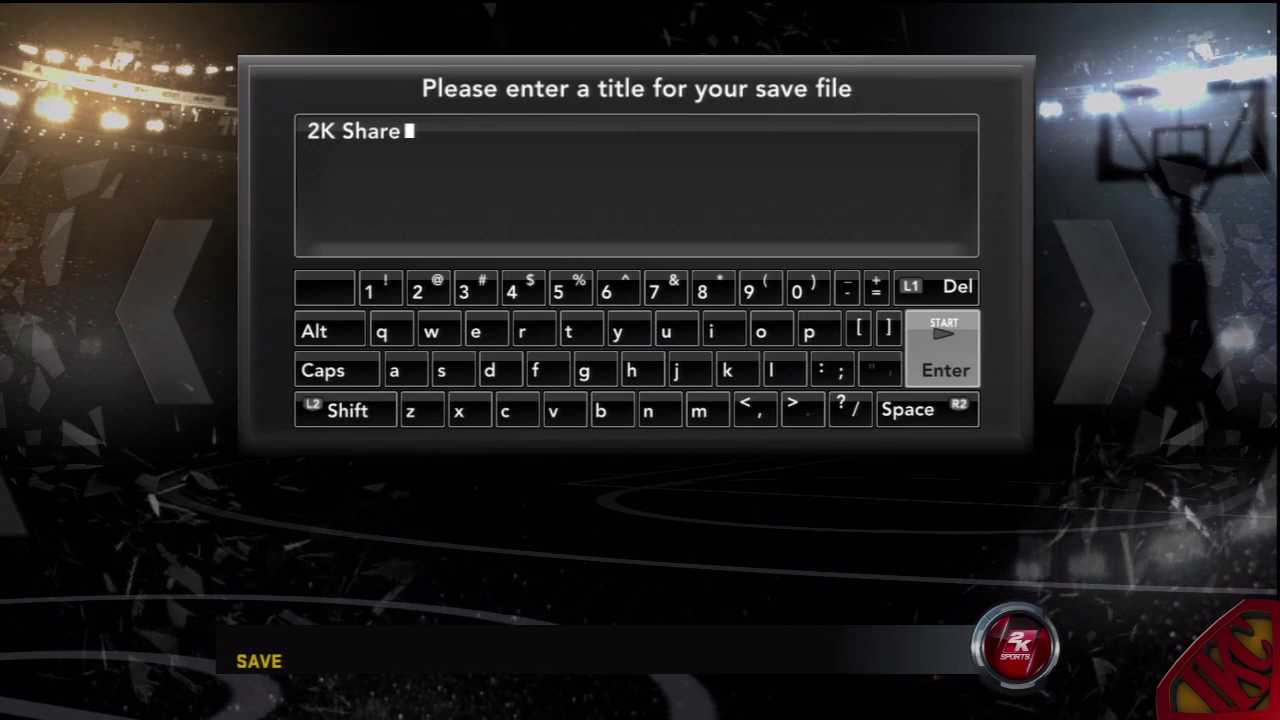
key("Return")
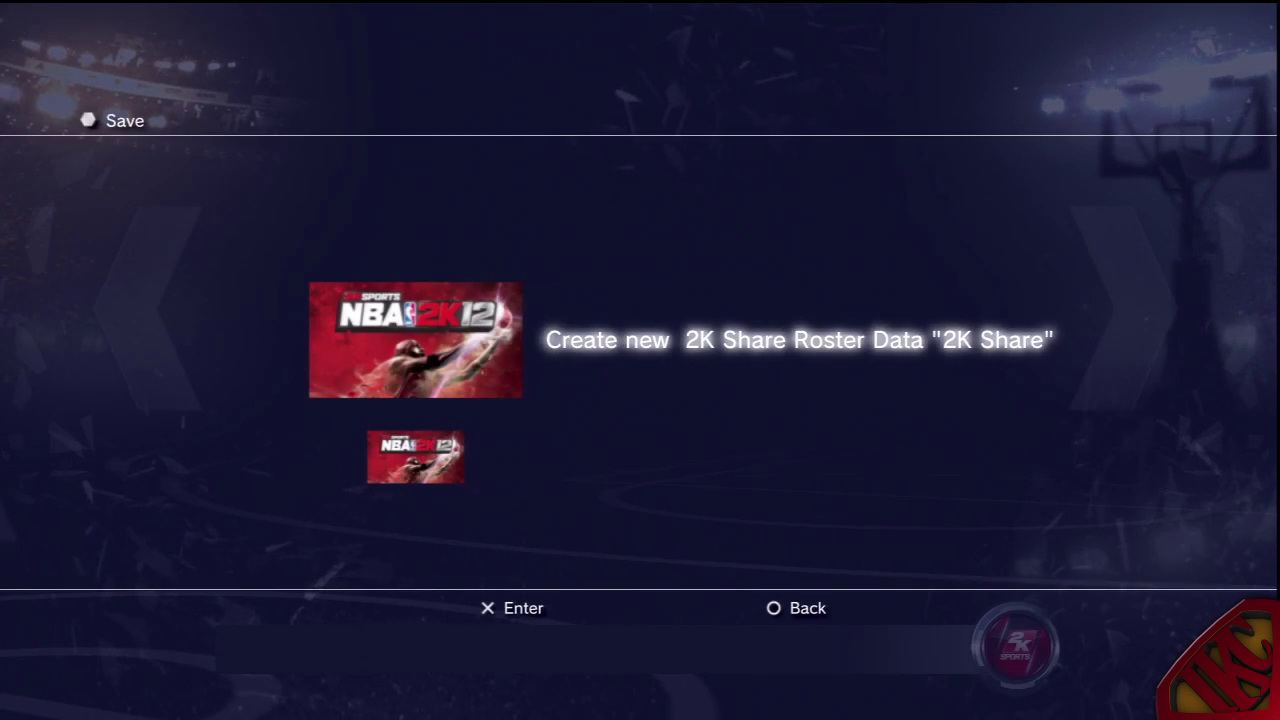
key("Return")
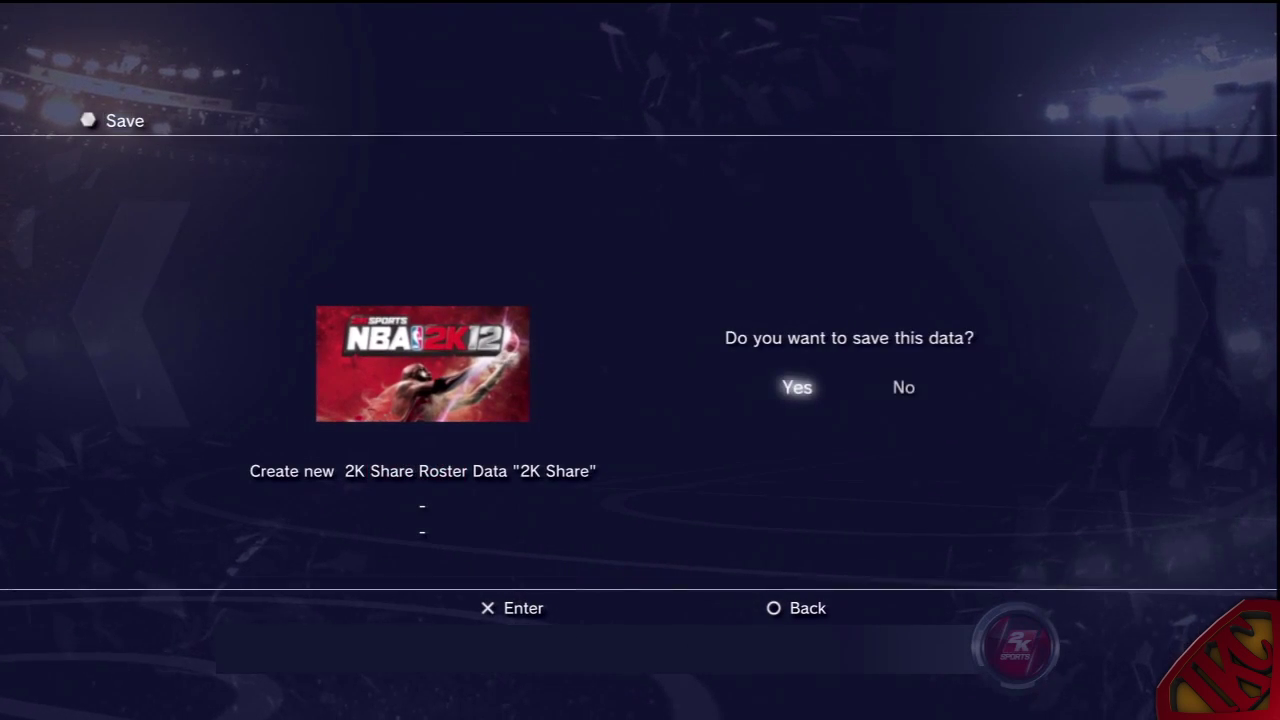
key("Return")
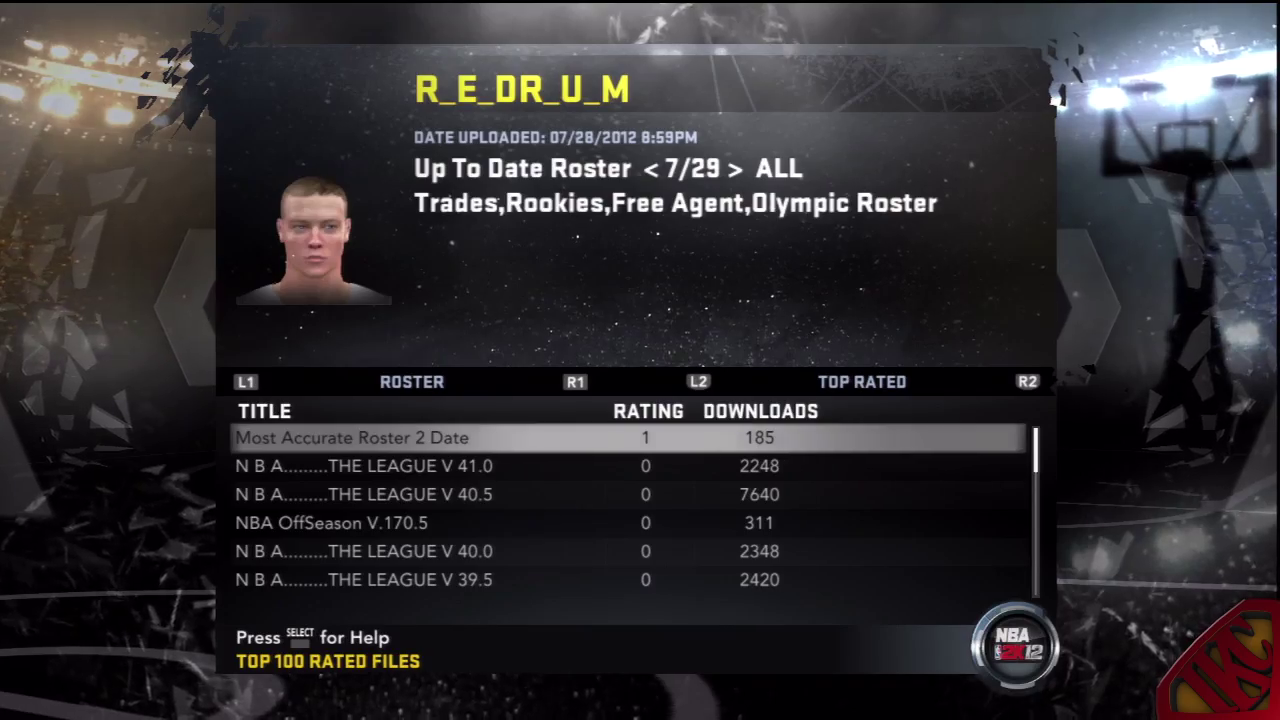
Load the '2K Share' roster file (2312 KB) from Options › Load / Save, accepting the caution
key("Escape")
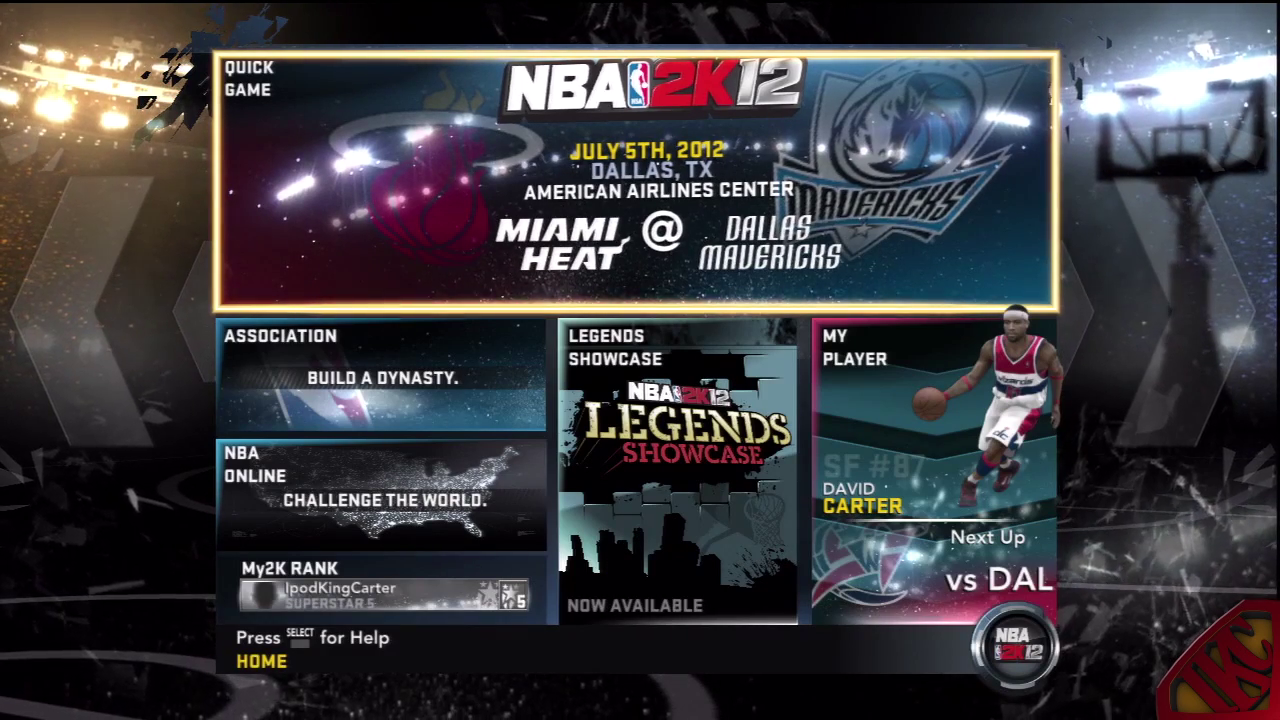
key("Escape")
key("Down")
key("Down")
key("Down")
key("Down")
key("Down")
key("Down")
key("Down")
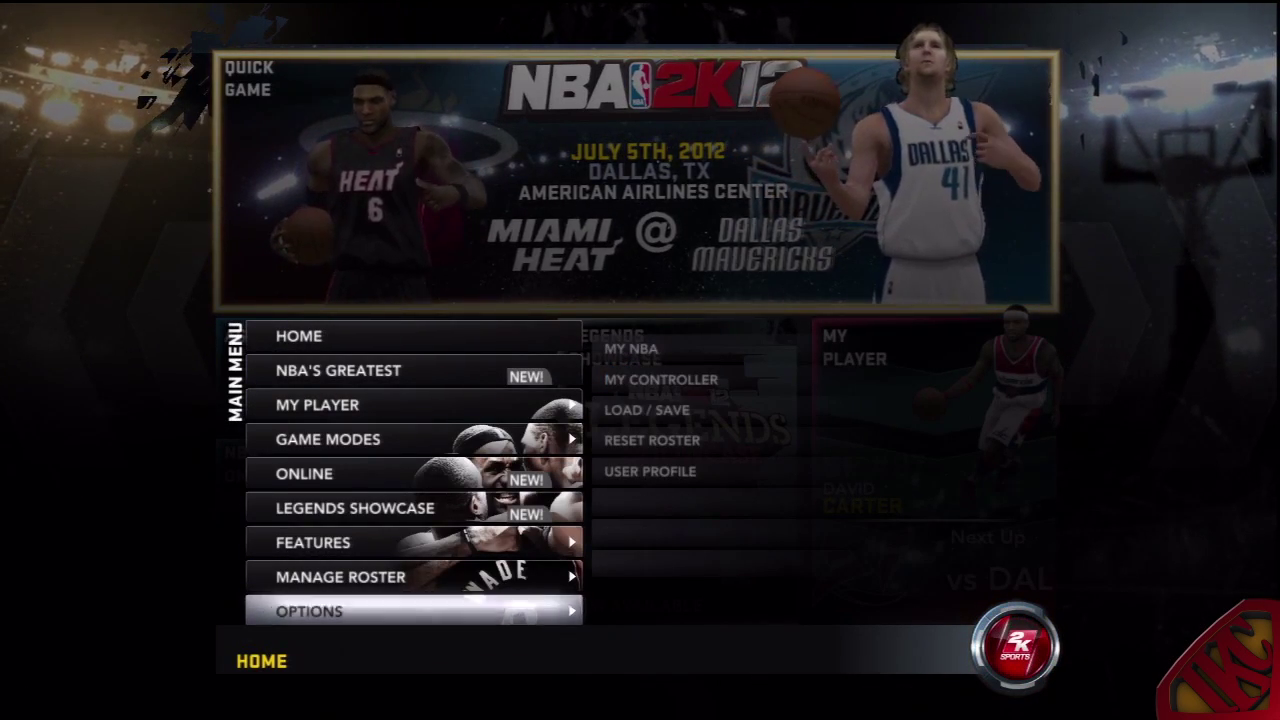
key("Return")
key("Down")
key("Down")
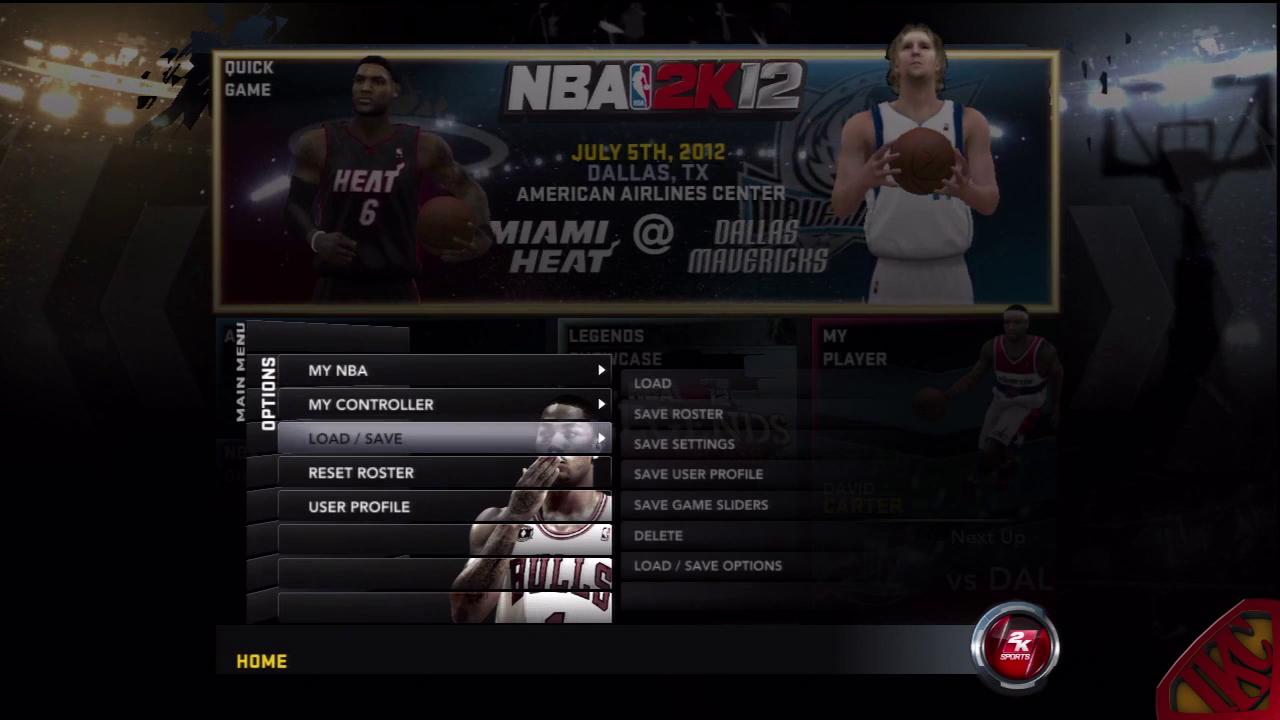
key("Return")
key("Return")
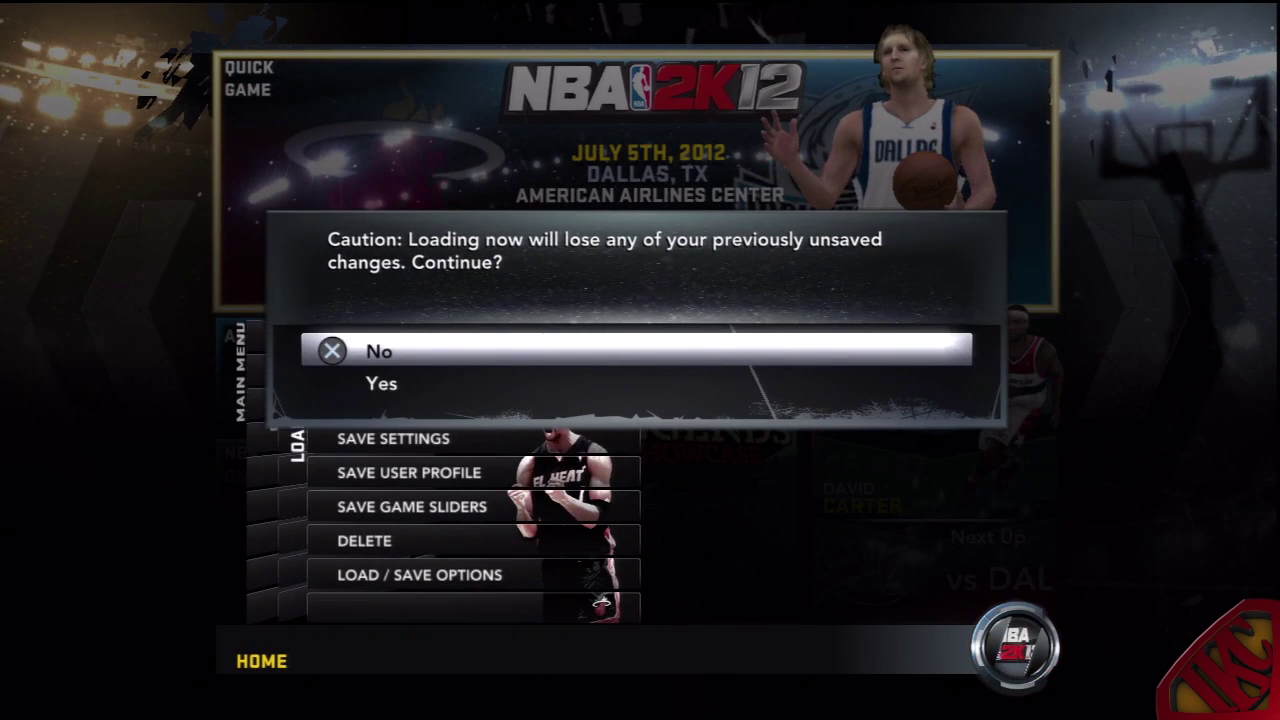
key("Down")
key("Return")
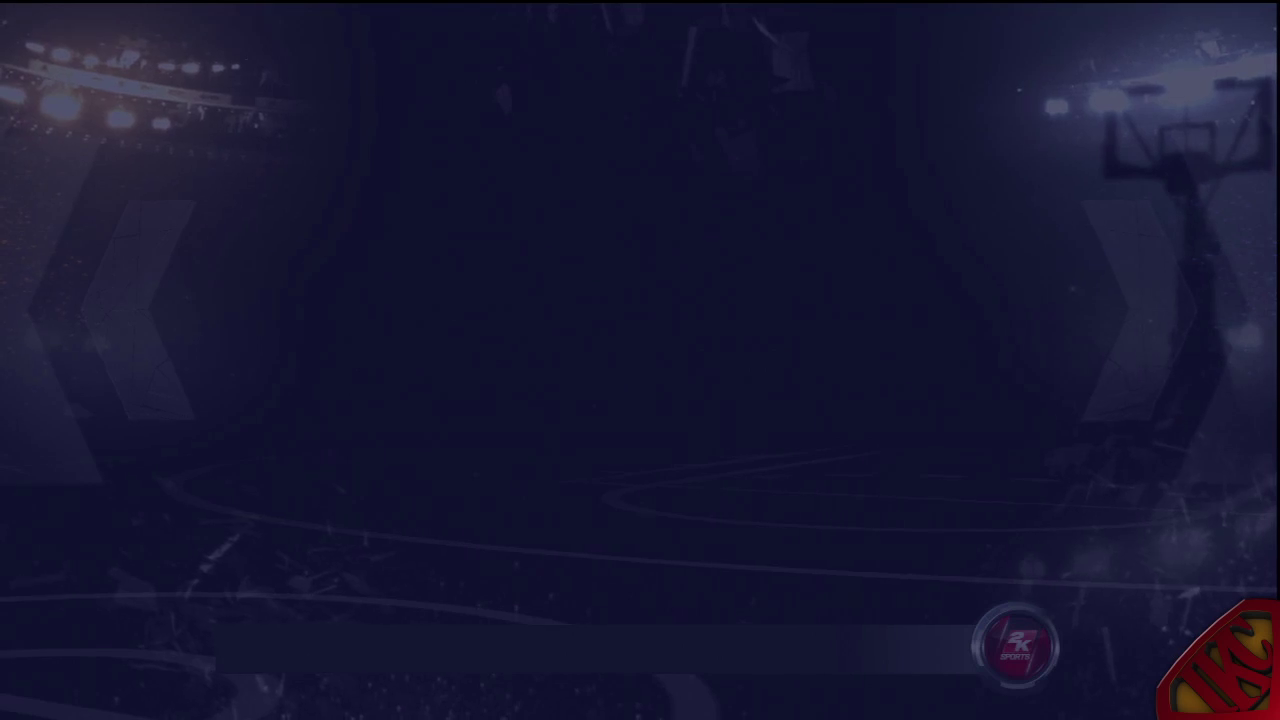
key("Down")
key("Down")
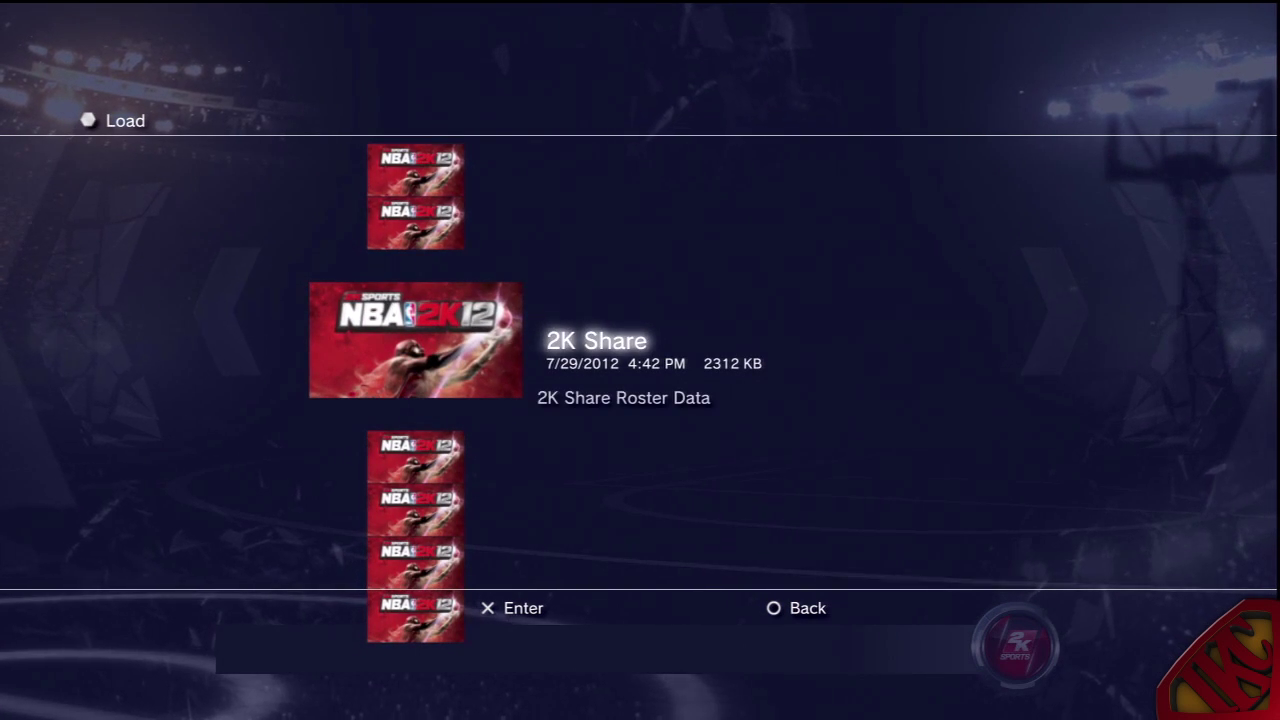
key("Return")
key("Return")
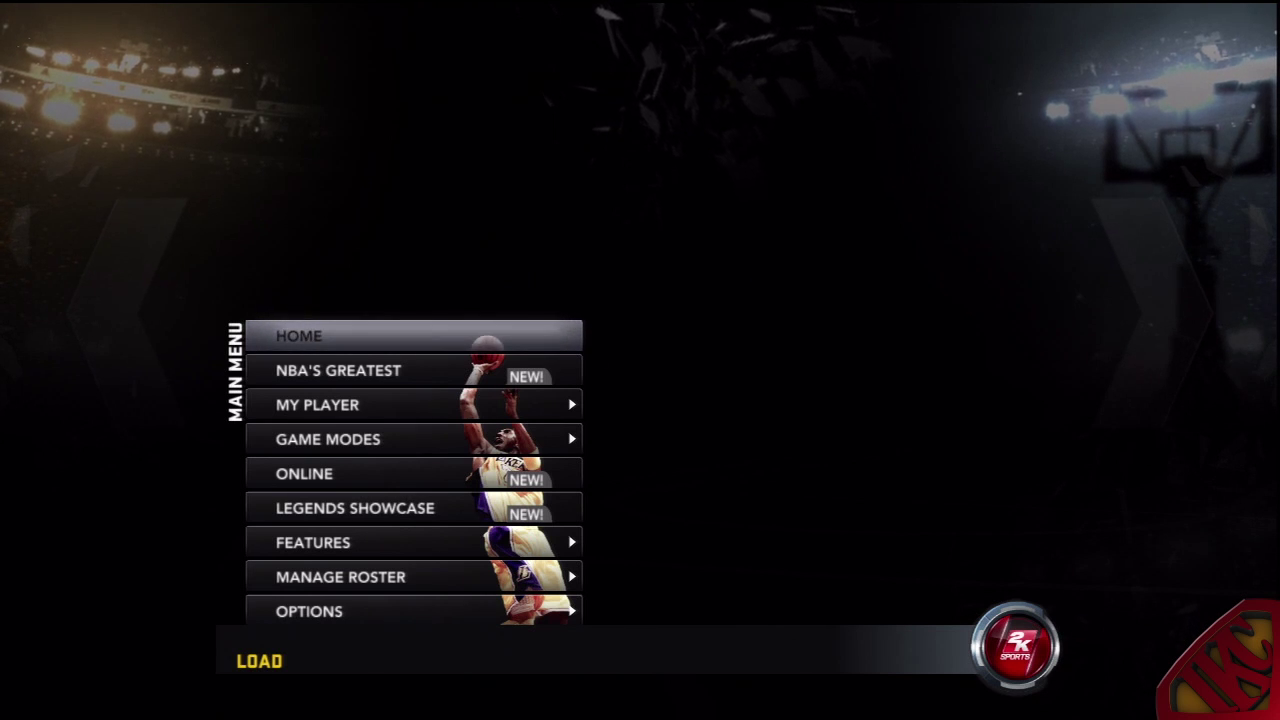
Save the roster from Options › Load / Save as new roster data titled 'Roster' (2312 KB)
key("Down")
key("Down")
key("Down")
key("Down")
key("Down")
key("Down")
key("Down")
key("Down")
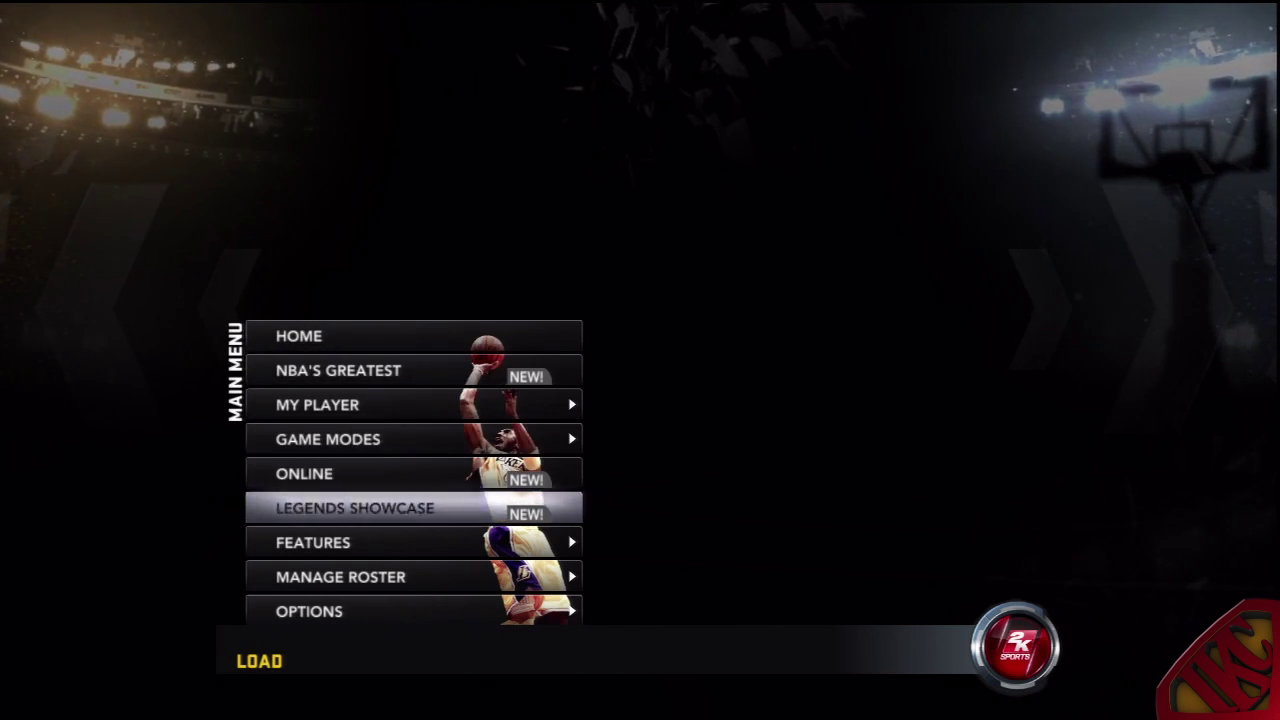
key("Return")
key("Down")
key("Down")
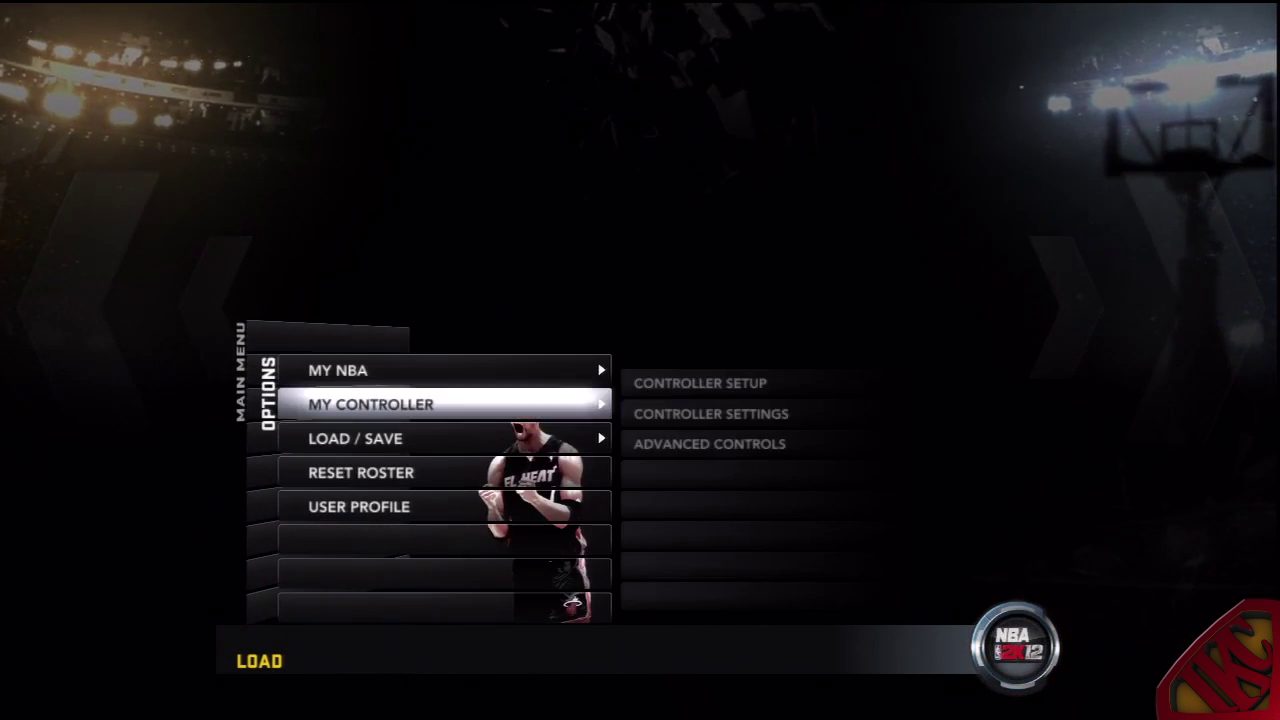
key("Return")
key("Down")
key("Return")
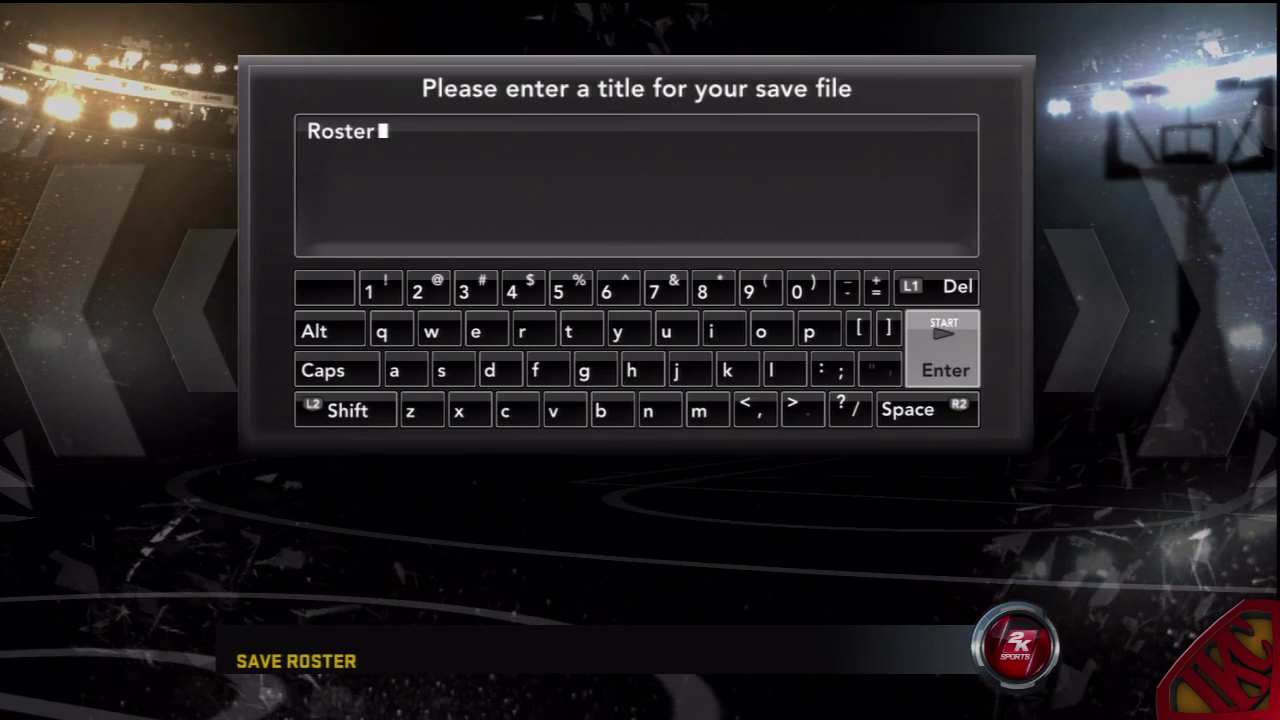
key("Return")
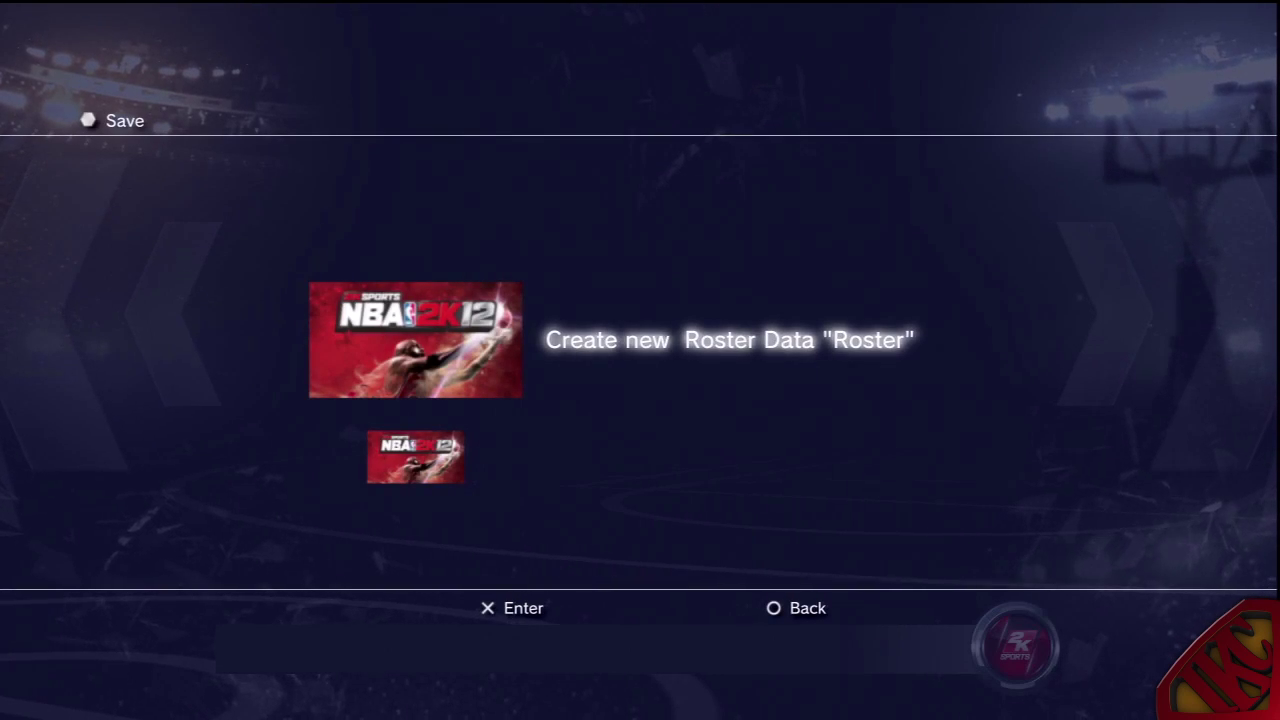
key("Down")
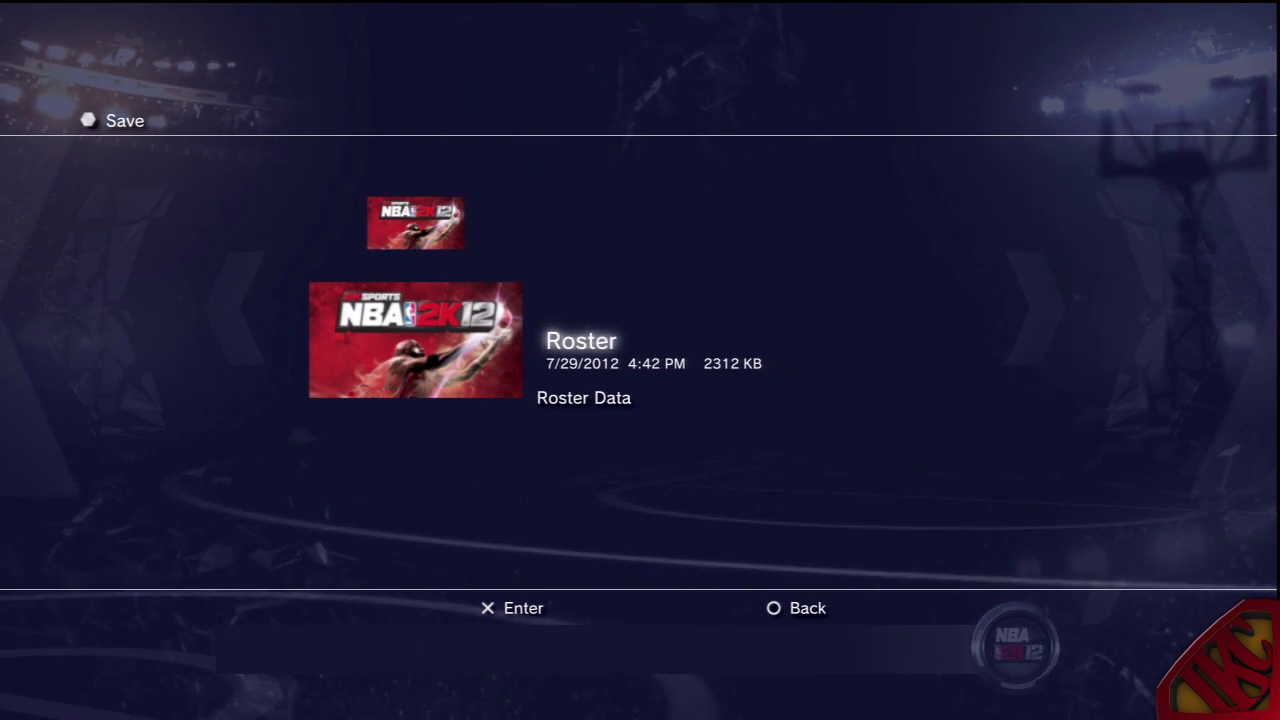
key("Up")
key("Return")
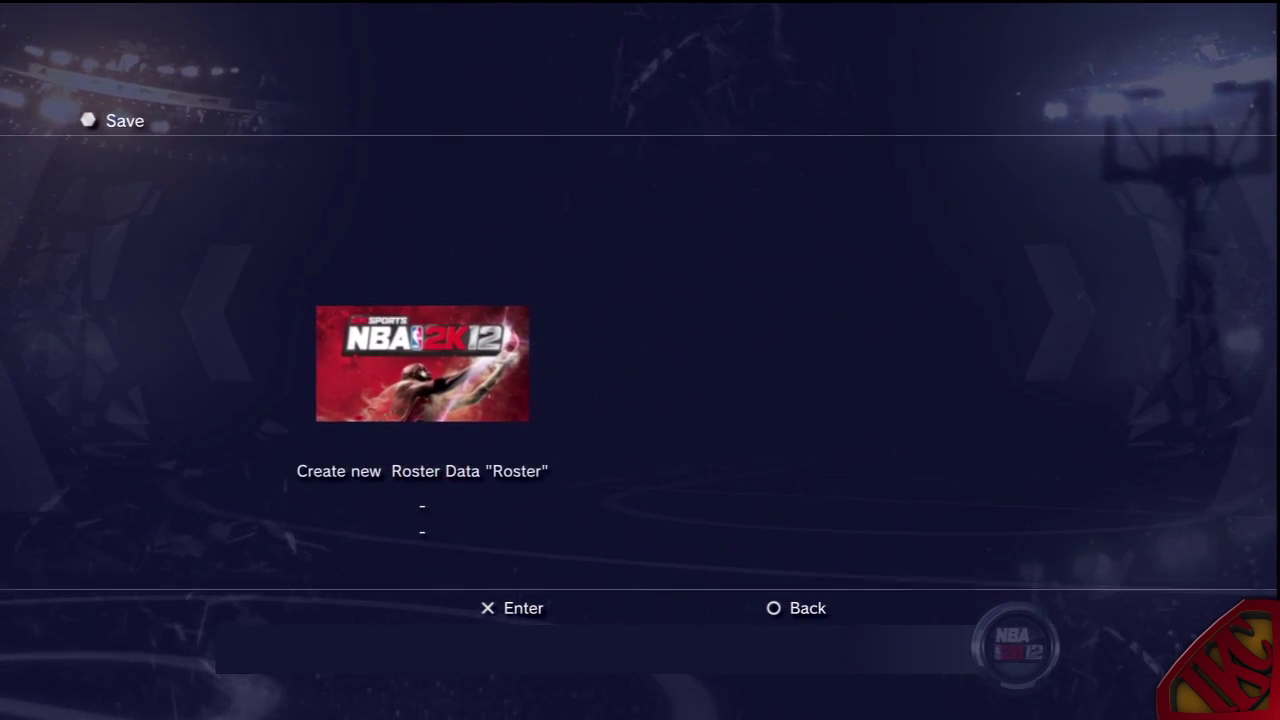
key("Return")
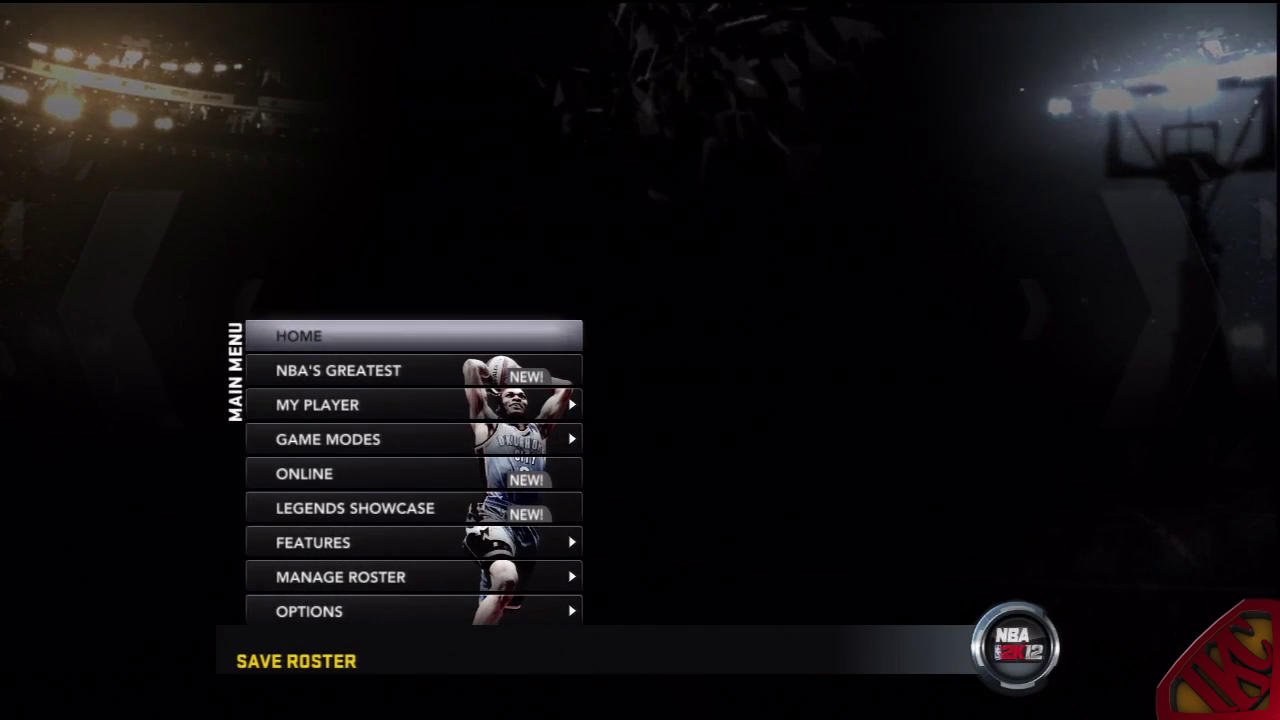
key("Up")
key("Up")
key("Return")
key("Down")
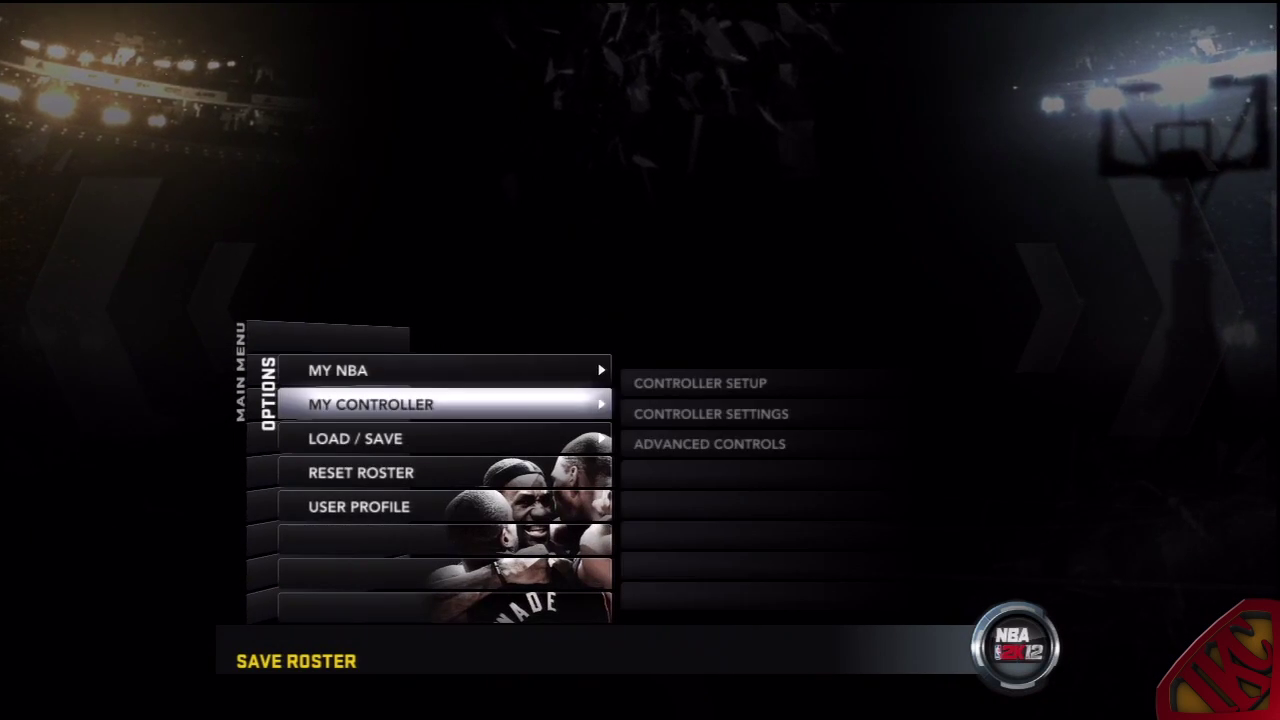
key("Down")
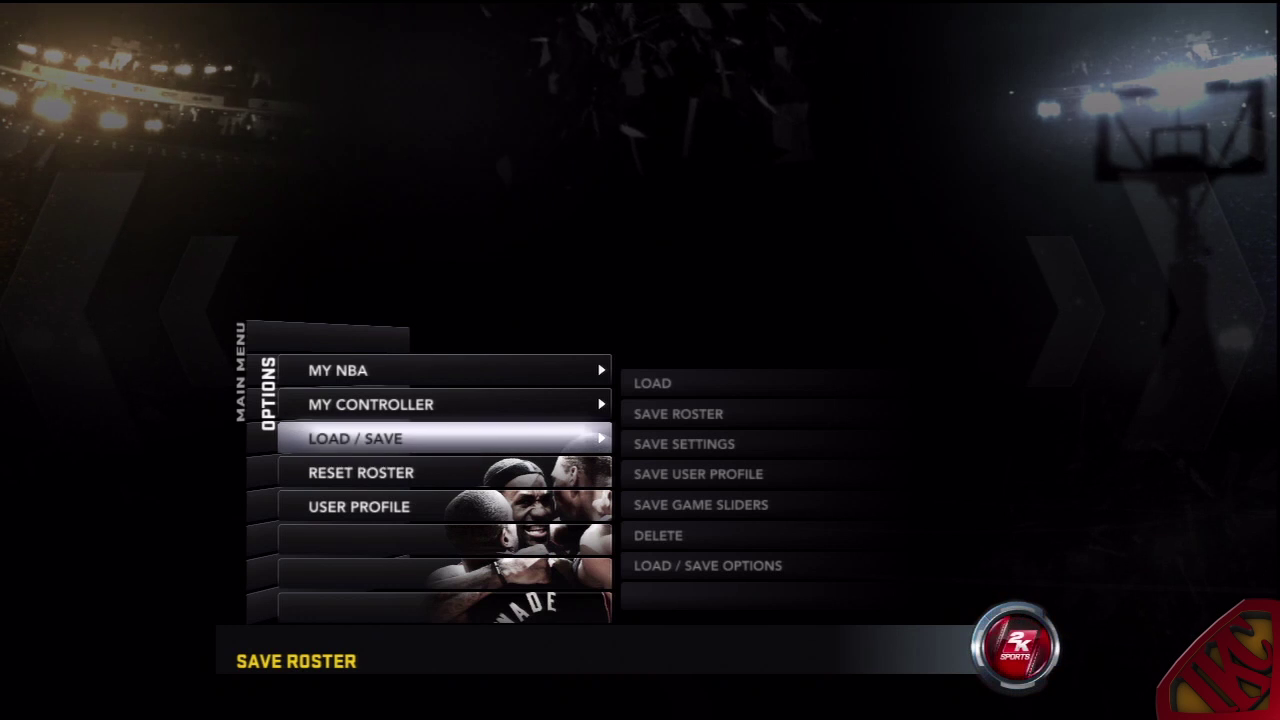
key("Return")
key("Return")
key("Down")
key("Return")
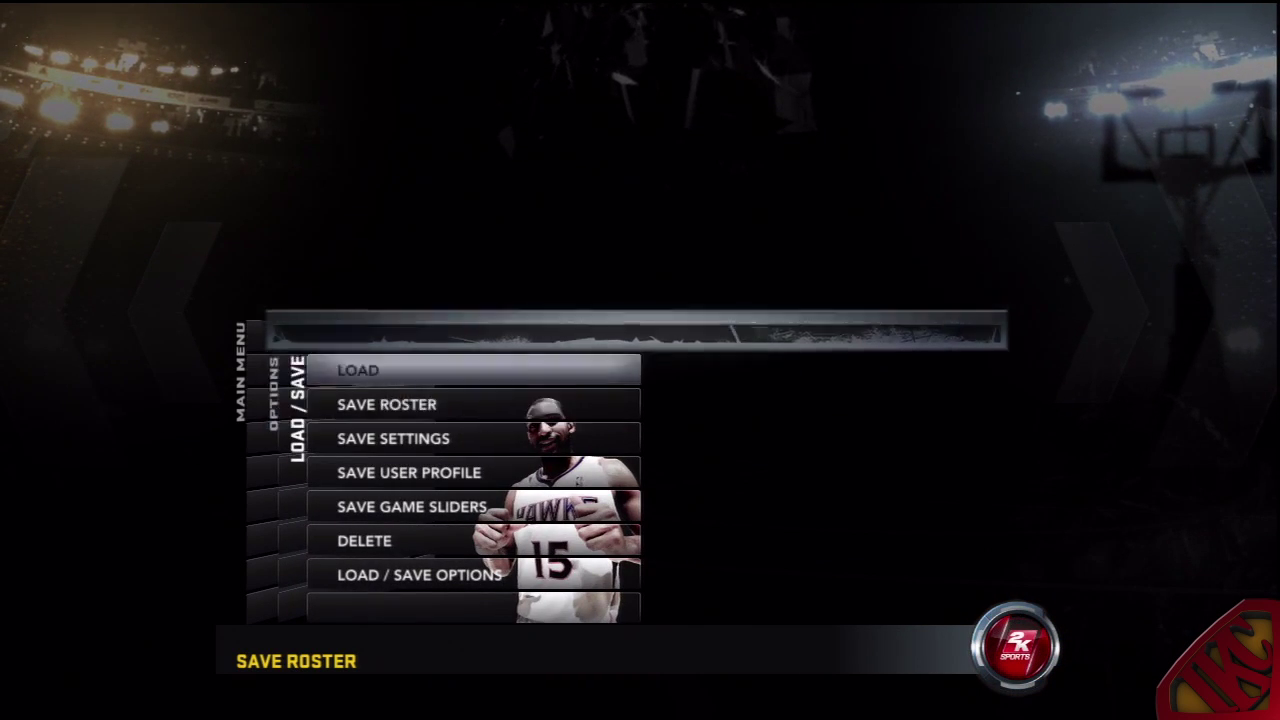
key("Down")
key("Up")
key("Down")
key("Up")
key("Down")
key("Up")
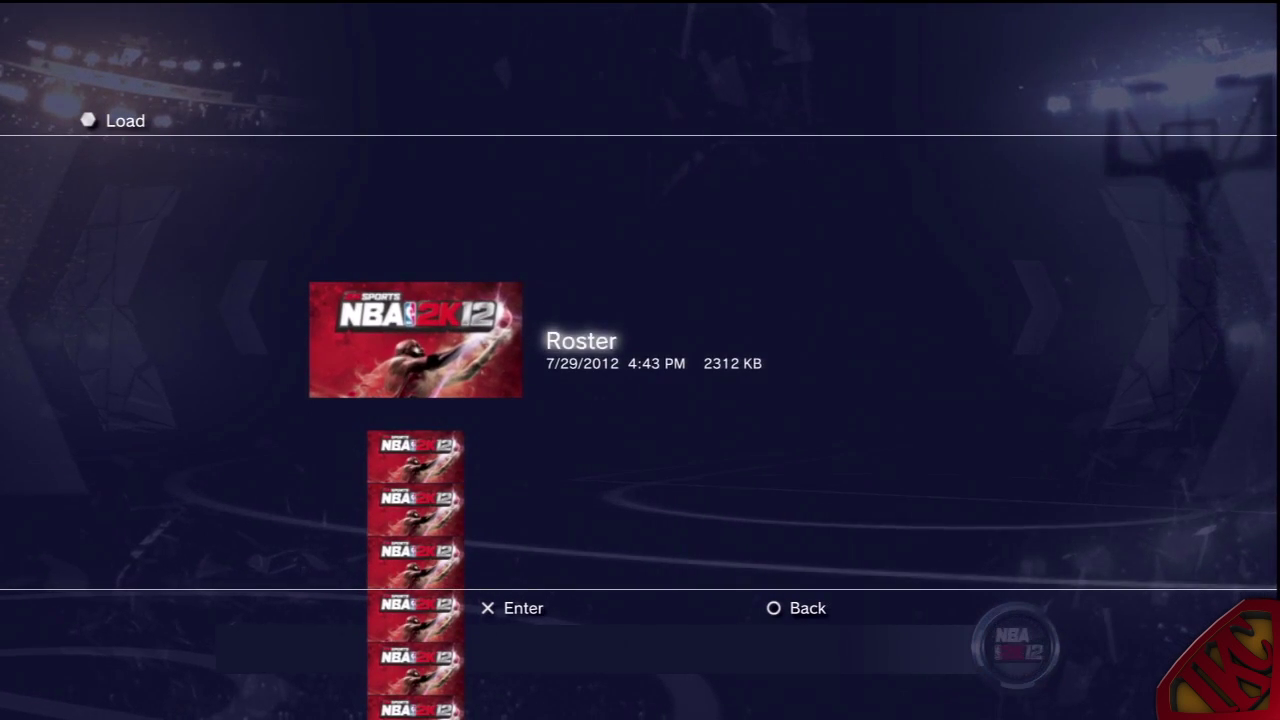
key("Escape")
key("Left")
key("Return")
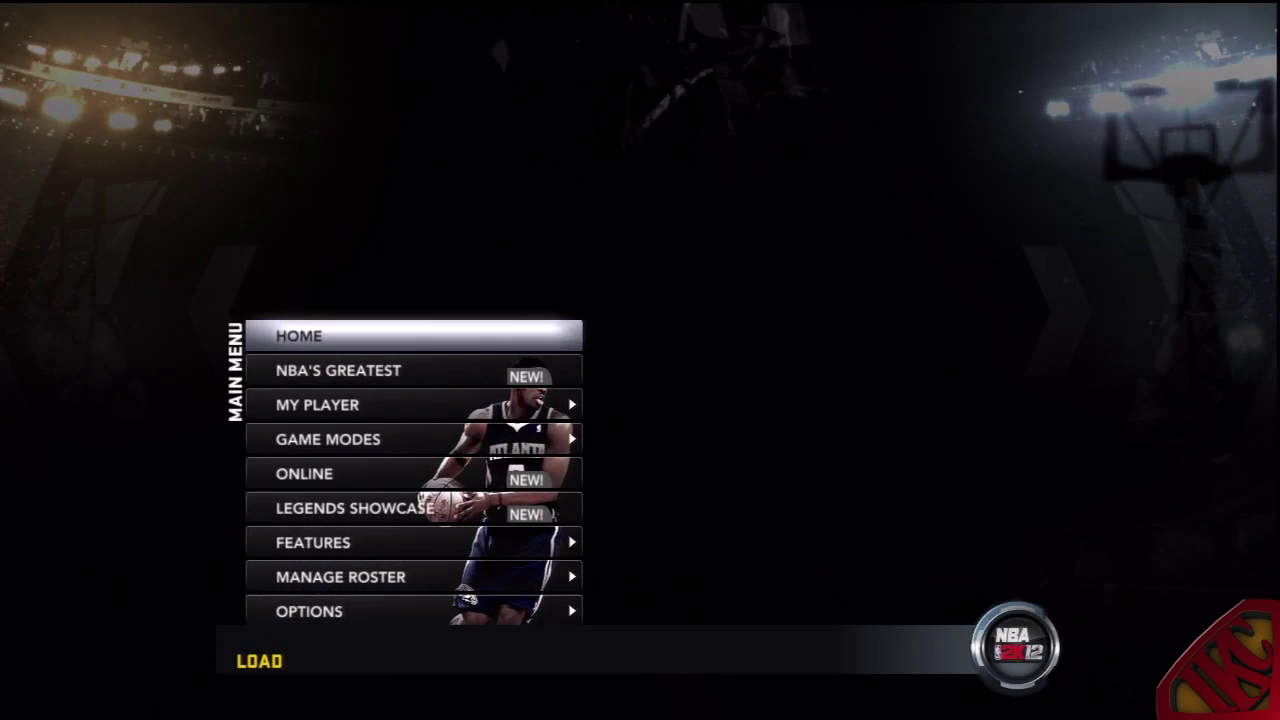
Open Manage Roster › Rosters and browse the 76ers, Celtics and Hornets players
key("Down")
key("Down")
key("Down")
key("Down")
key("Down")
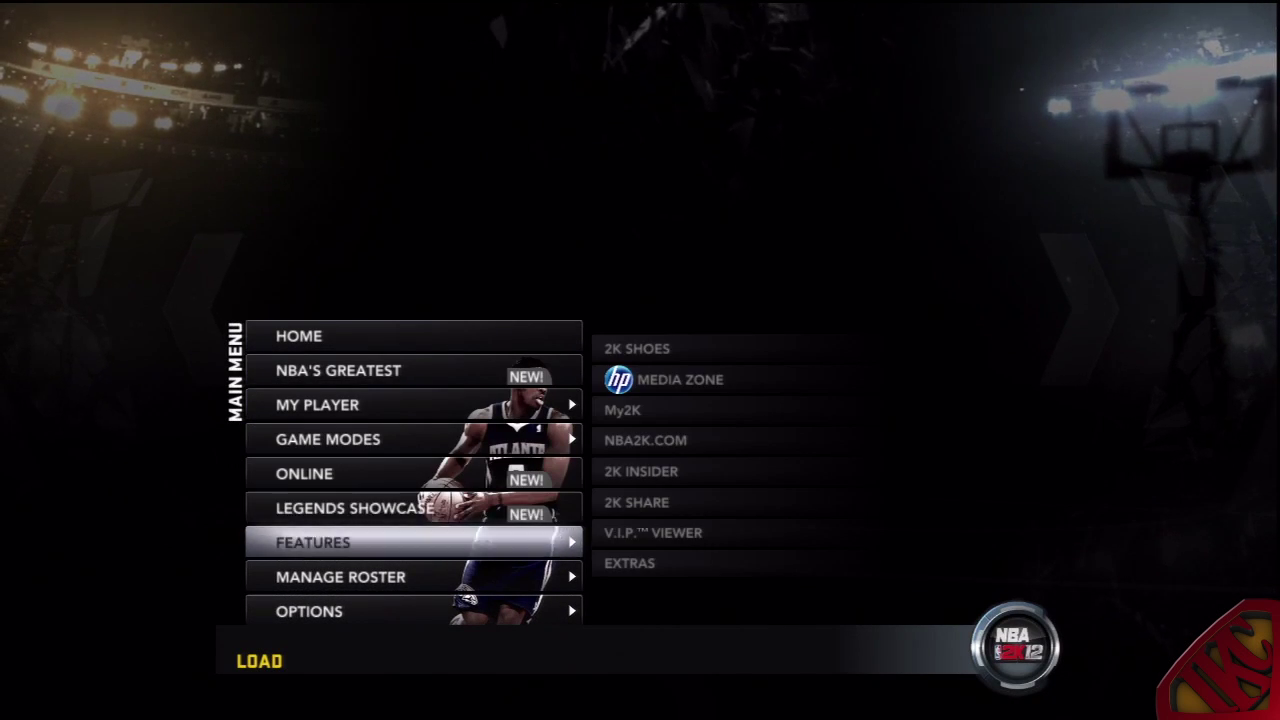
key("Down")
key("Return")
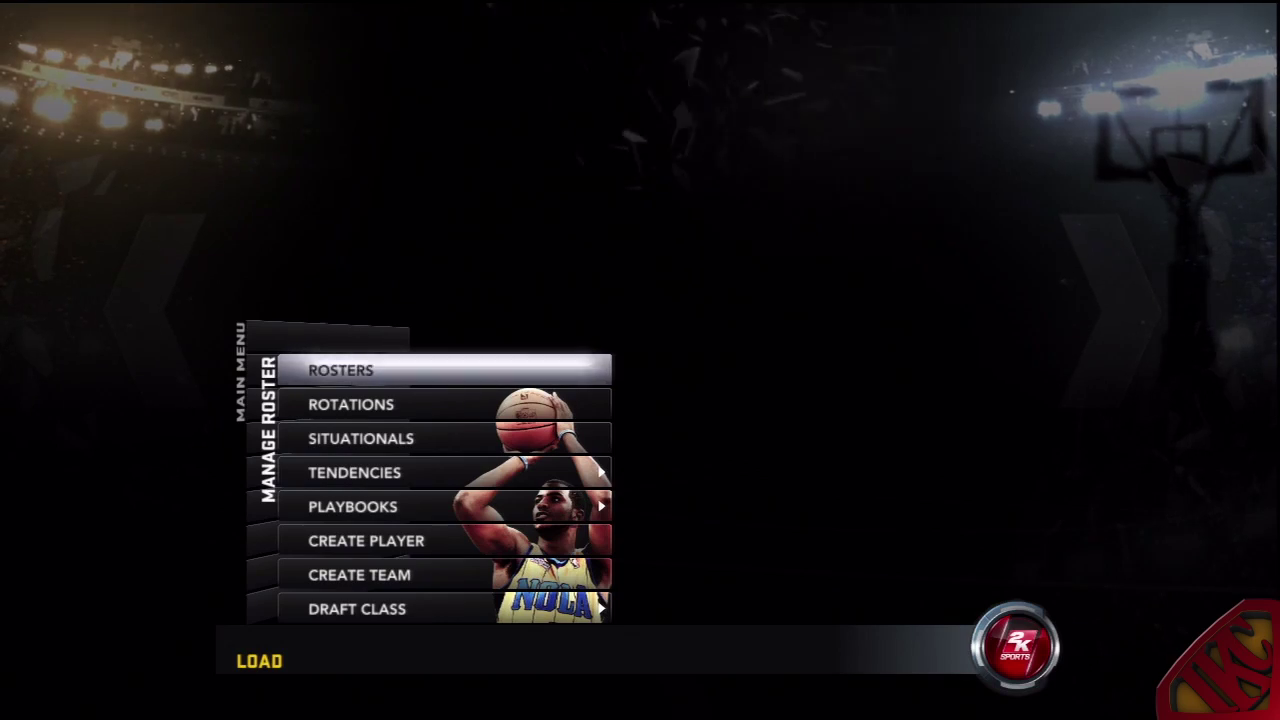
key("Return")
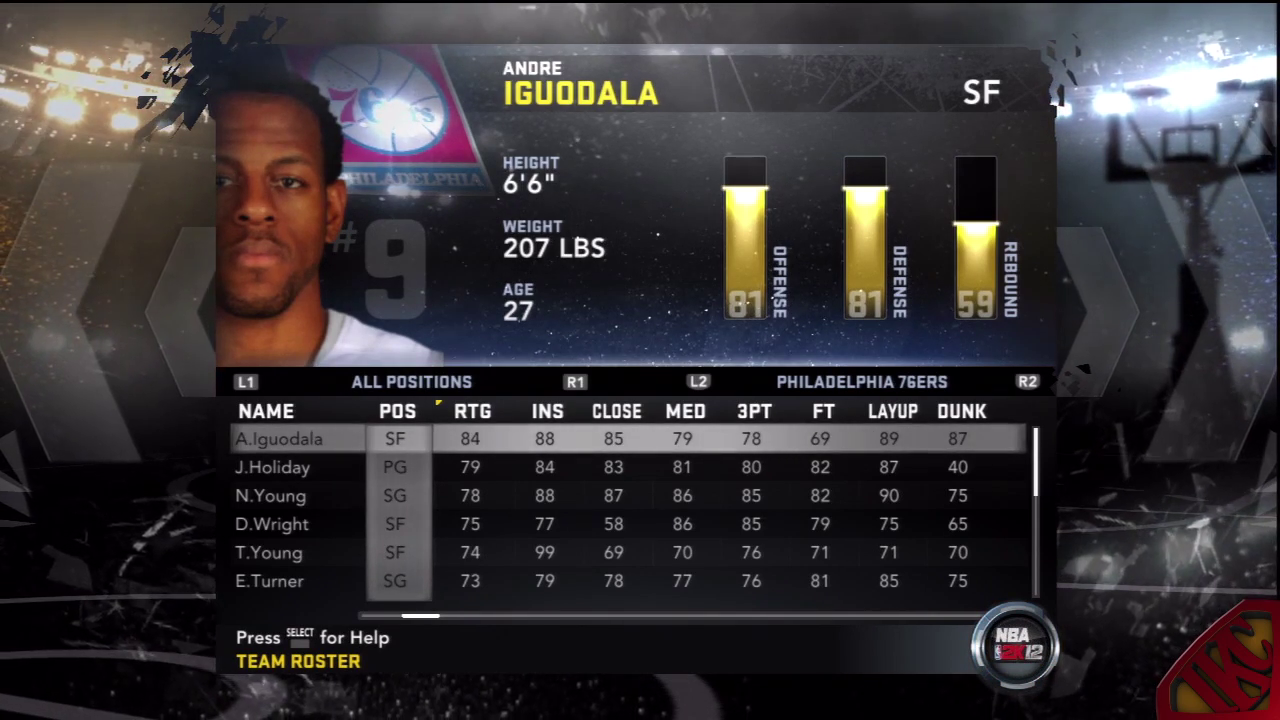
key("Page_Down")
key("Page_Down")
key("Page_Down")
key("Page_Down")
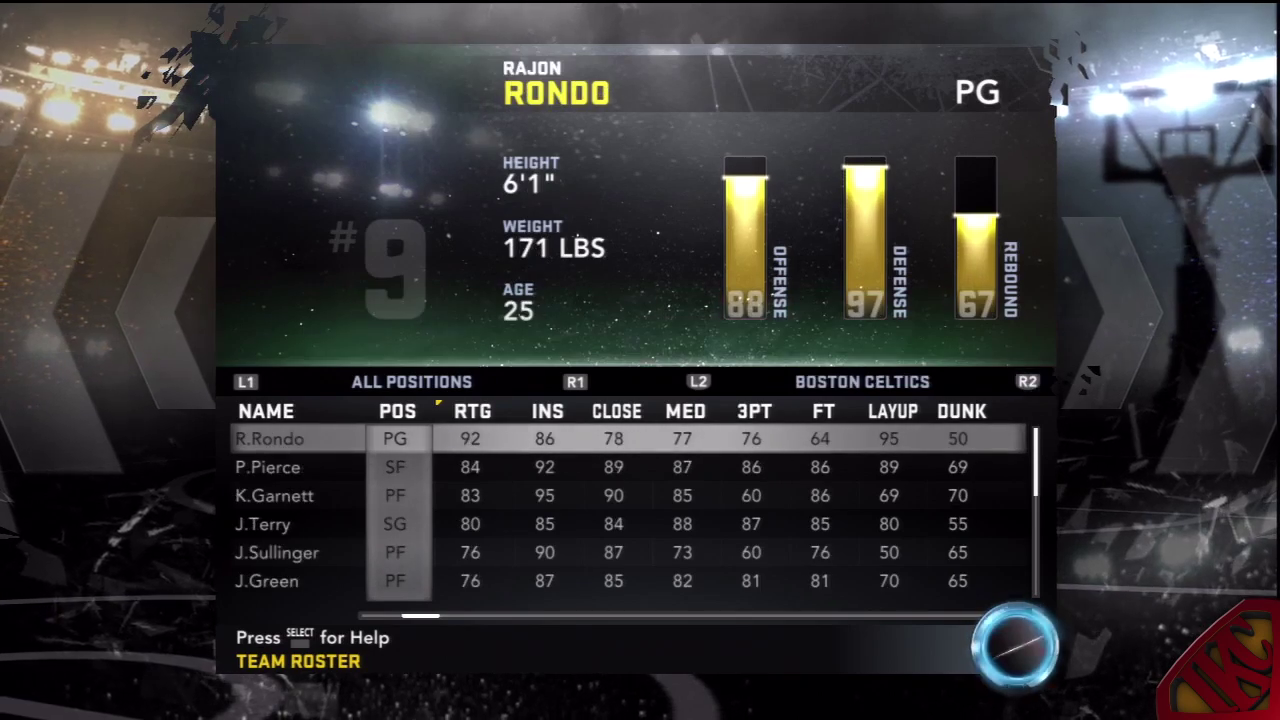
key("Page_Down")
key("Page_Down")
key("Page_Down")
key("Page_Down")
key("Page_Down")
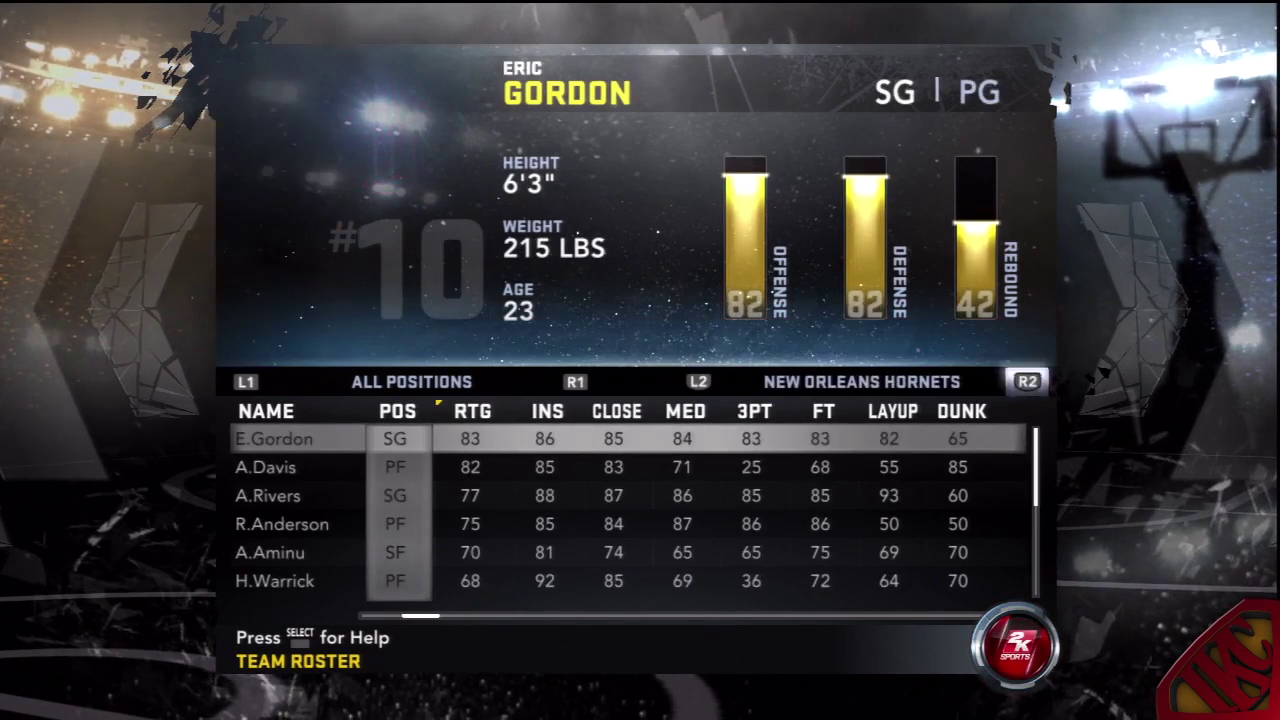
key("Down")
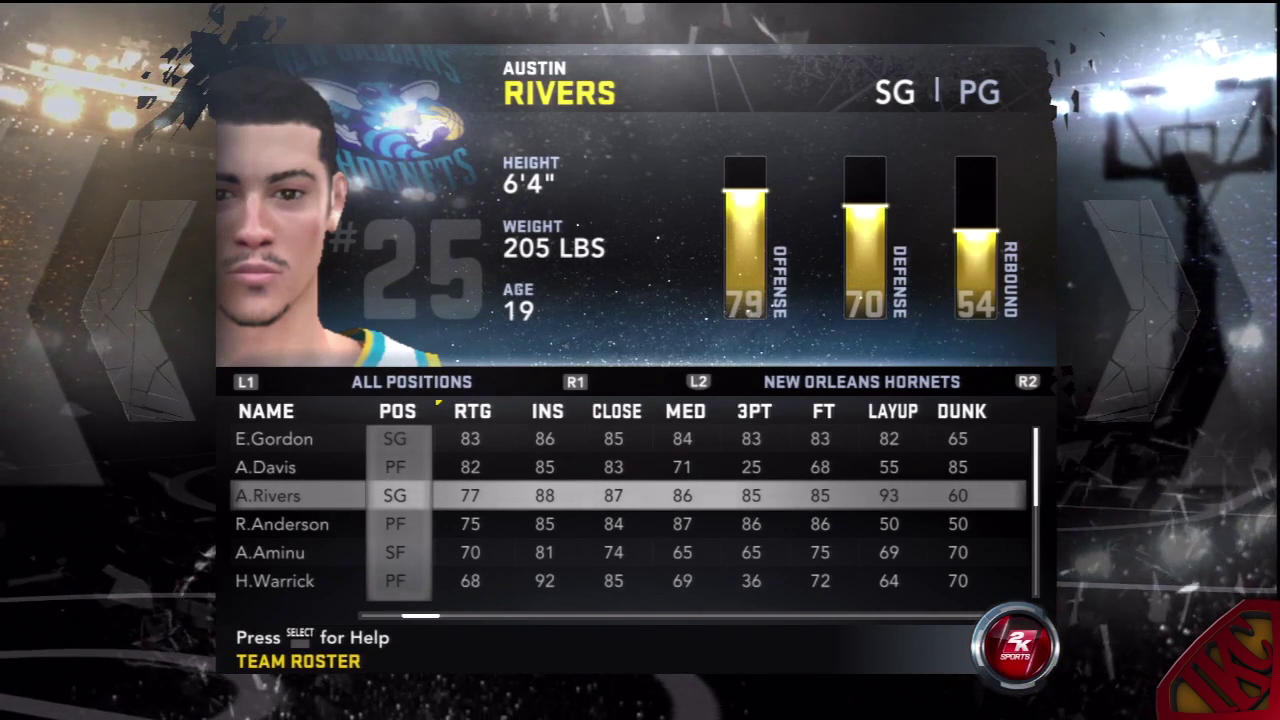
key("Up")
key("Up")
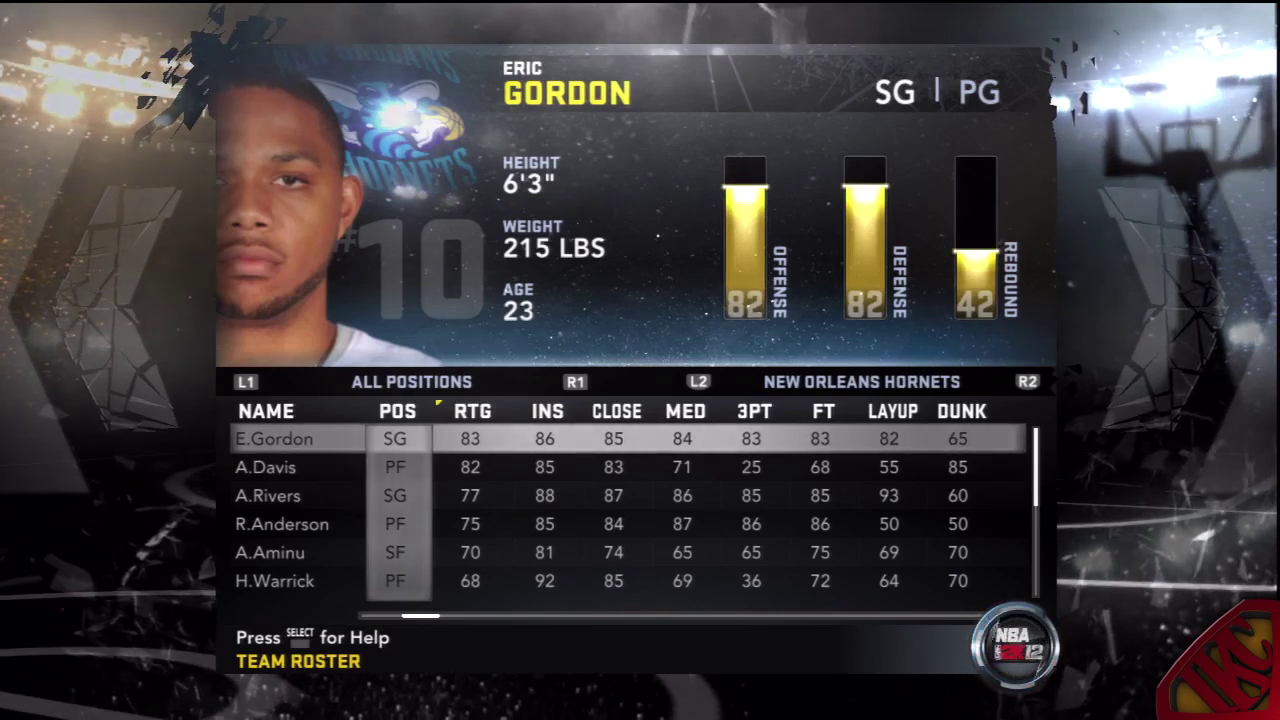
Cycle through France 2012, Argentina 2012, 2012 All NBA Team, 1992 Dream Team and 2012 Team USA
key("Page_Up")
key("Page_Up")
key("Page_Up")
key("Page_Up")
key("Page_Up")
key("Page_Up")
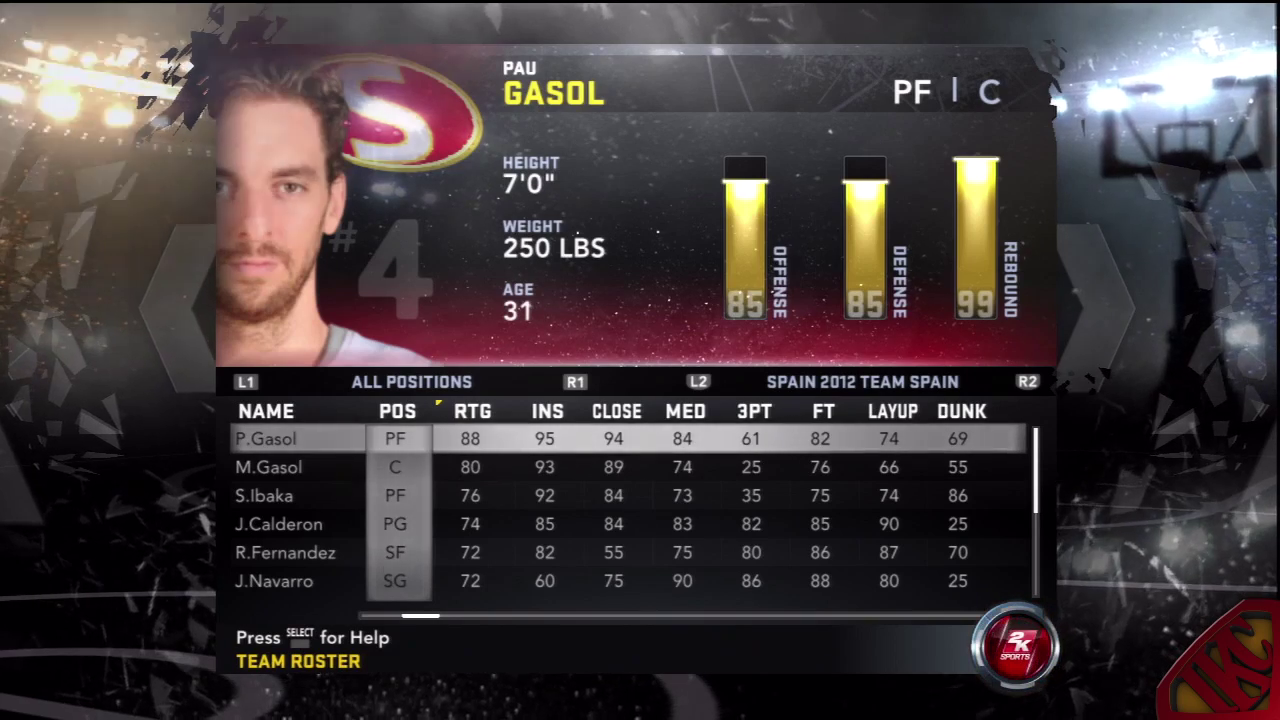
key("Page_Up")
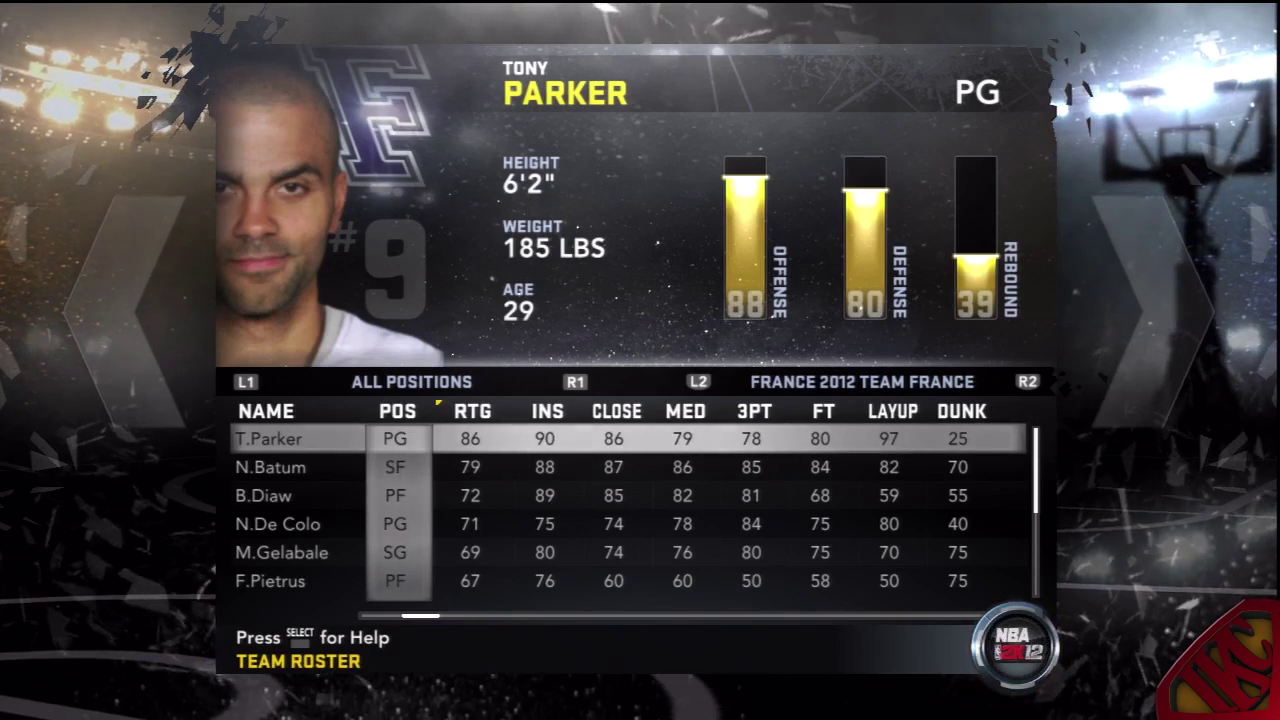
key("Page_Up")
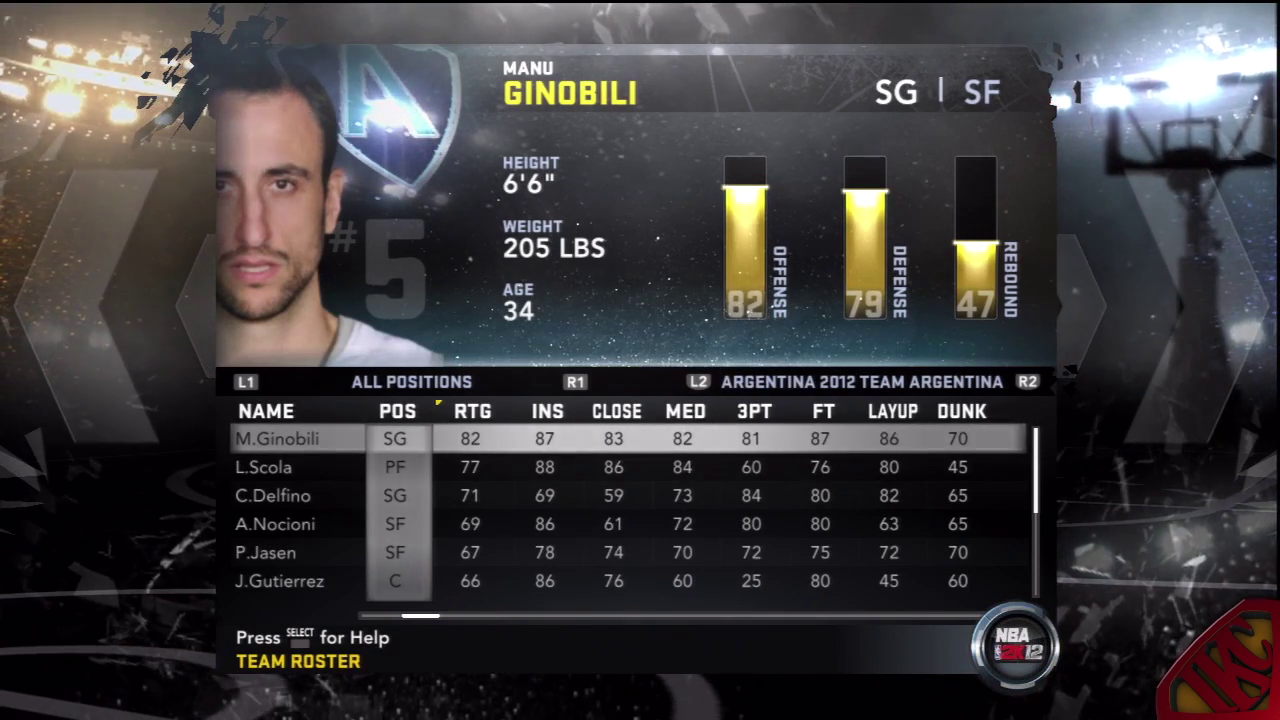
key("Page_Up")
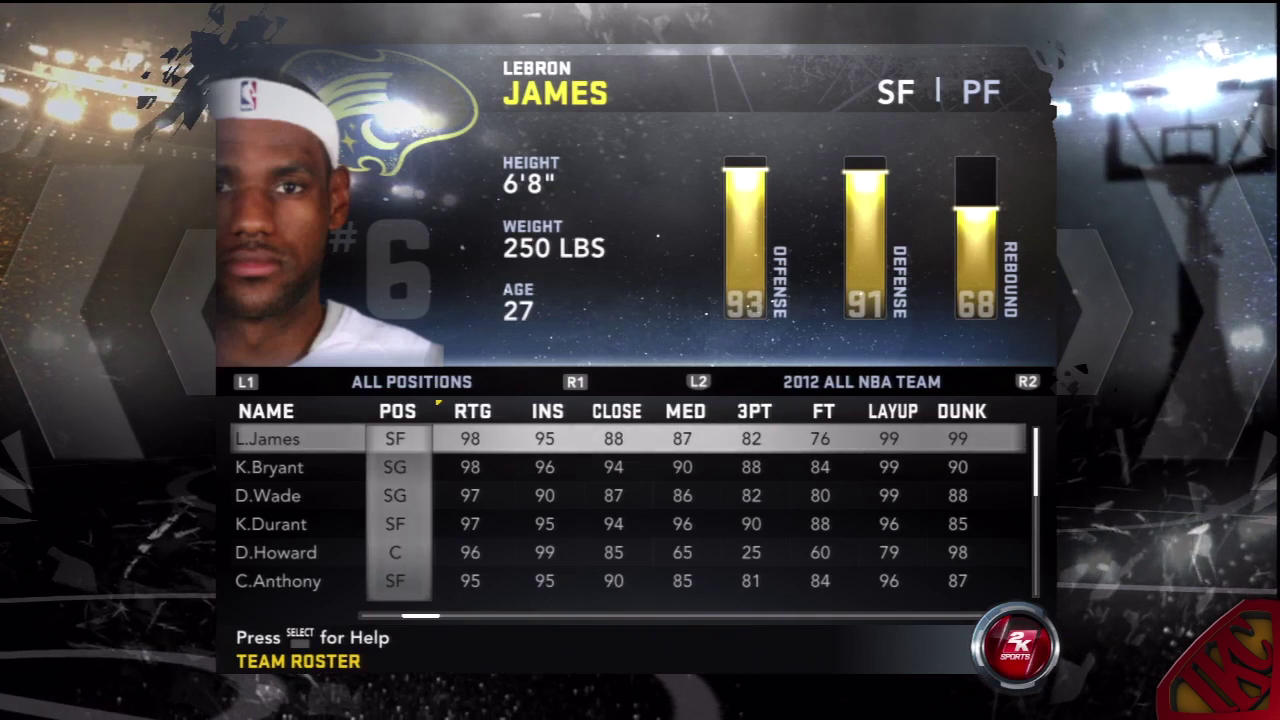
key("Page_Up")
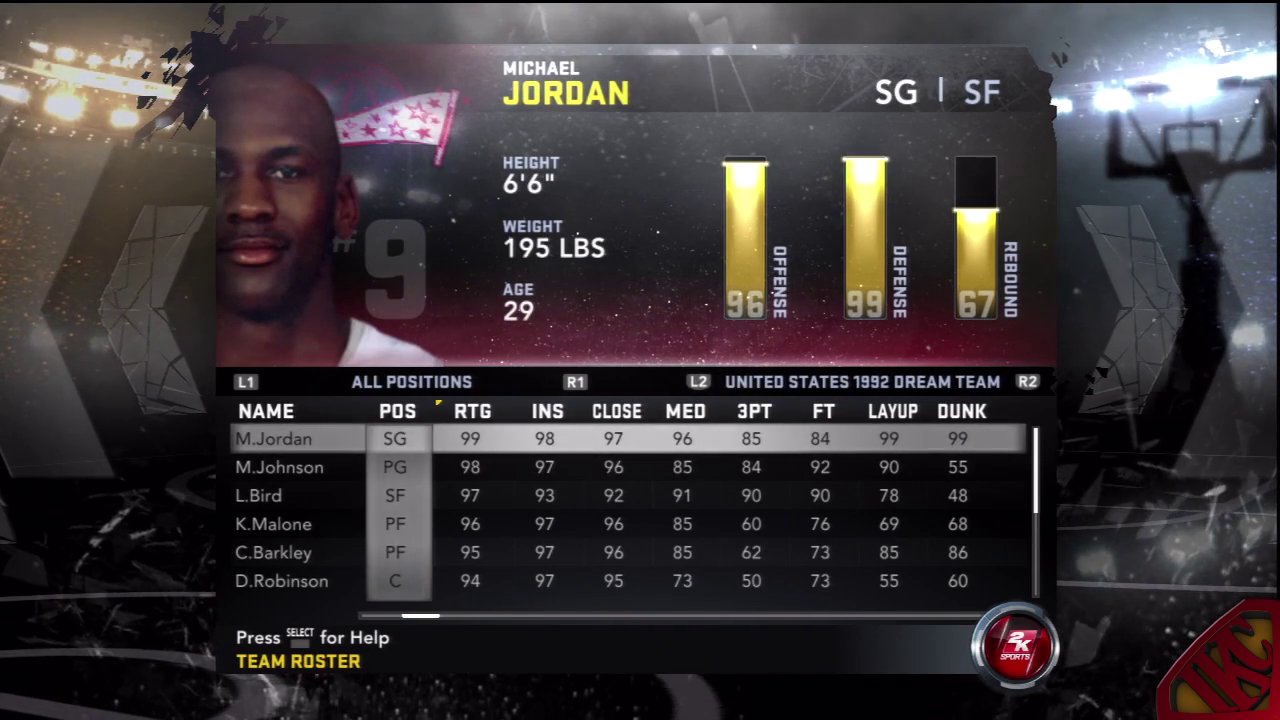
key("Page_Up")
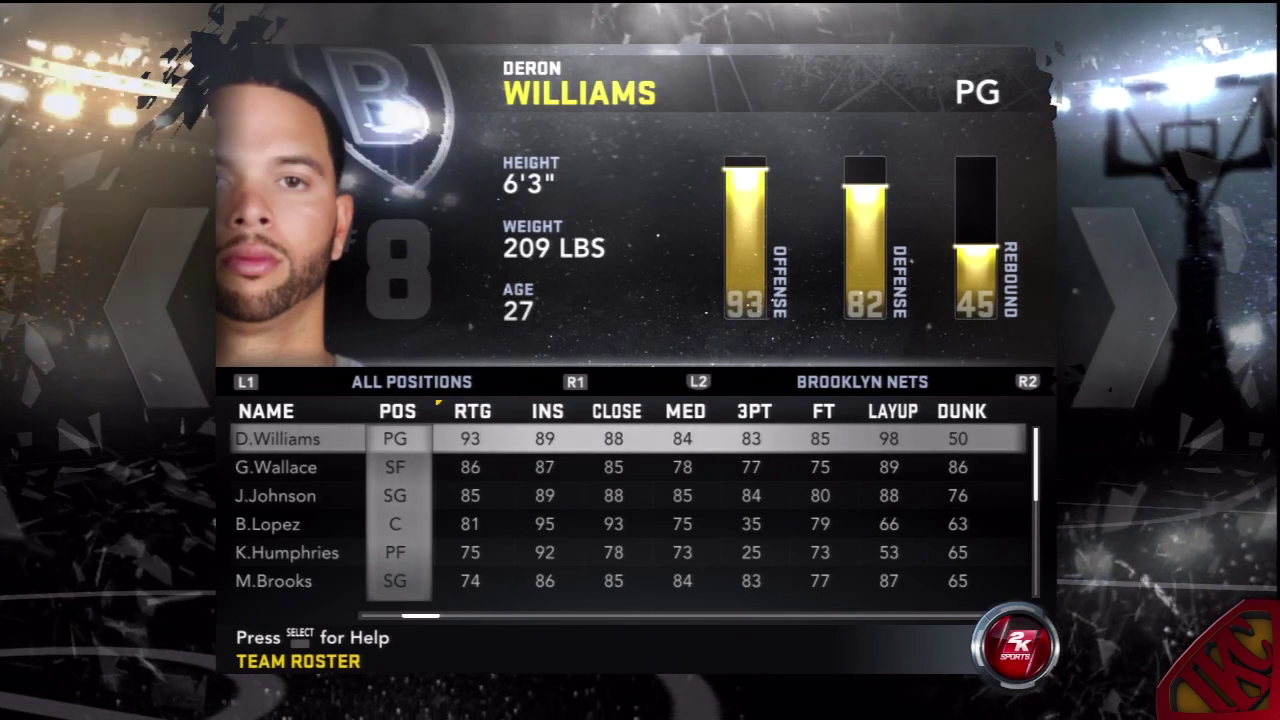
View the '01-'02 Sacramento Kings, classic teams and Sophomores, then cycle back to the 76ers
key("Right")
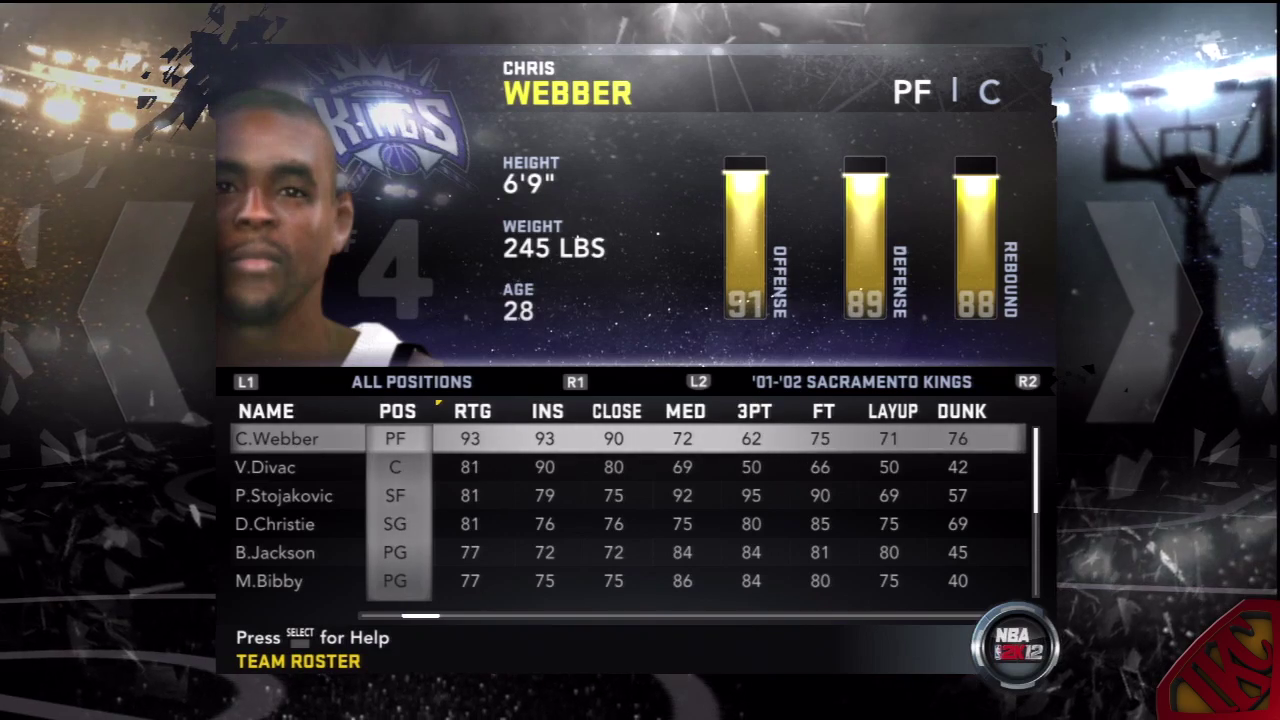
key("Right")
key("Right")
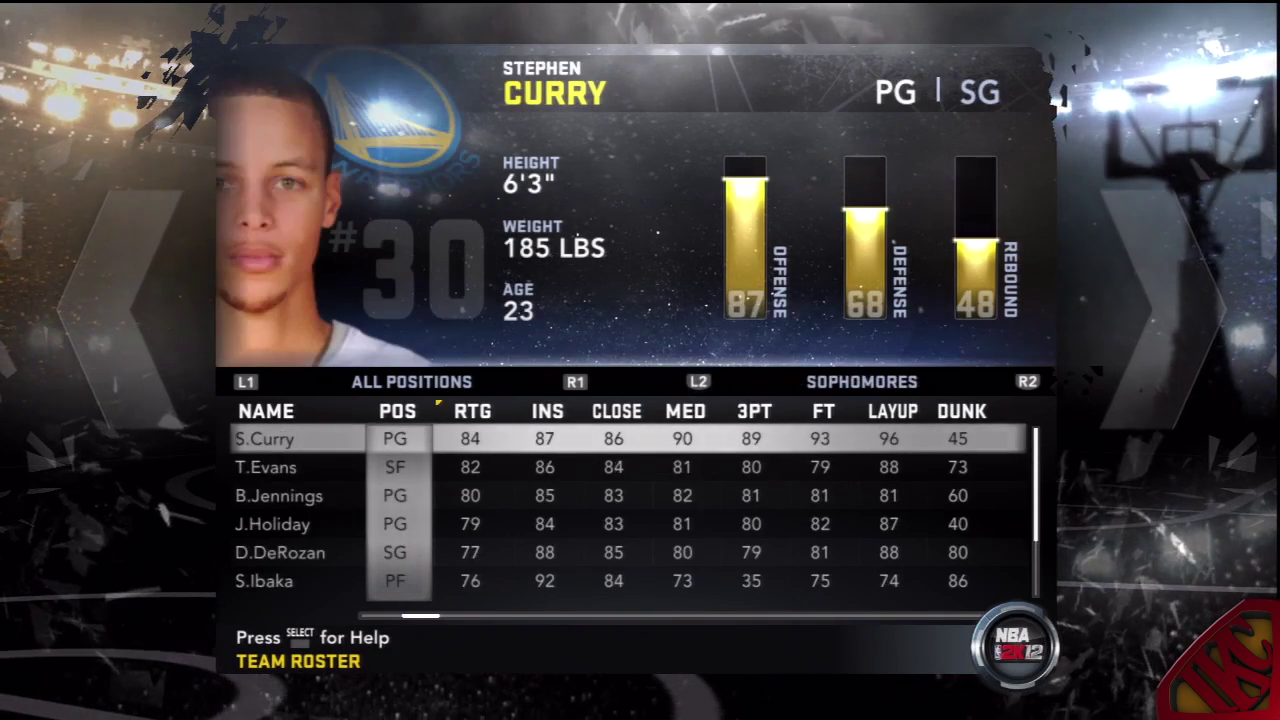
key("Right")
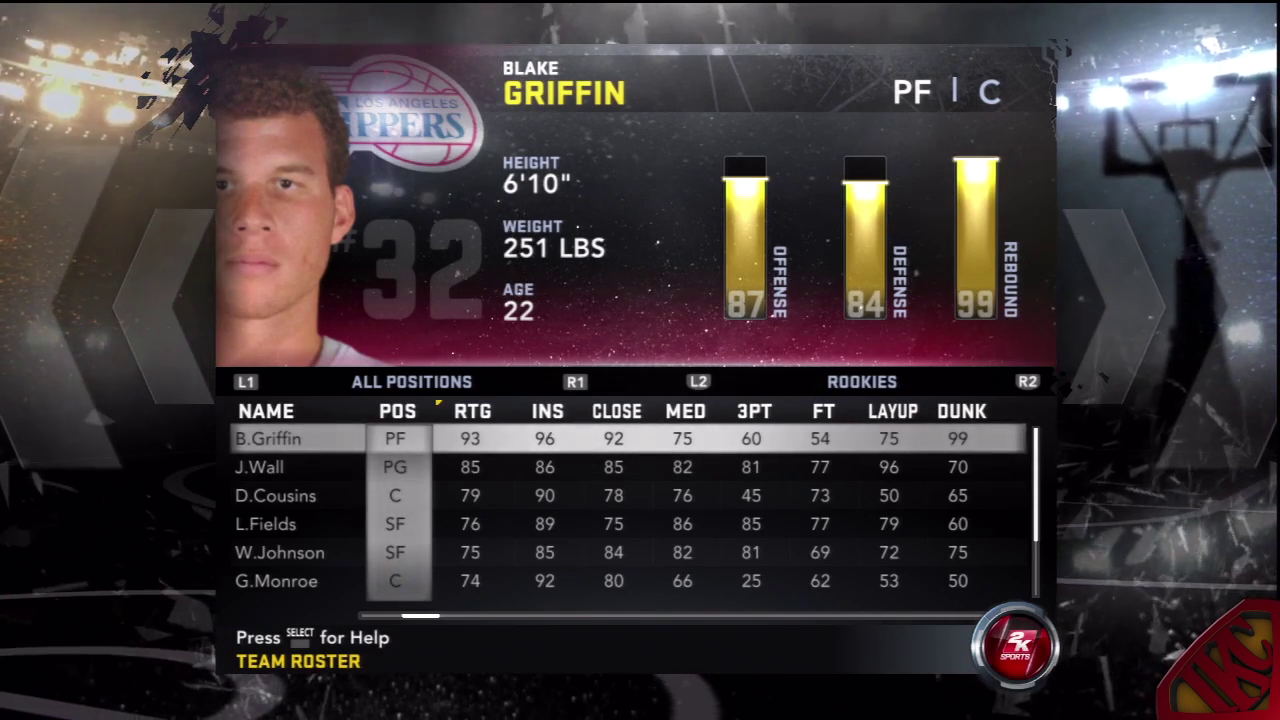
key("Left")
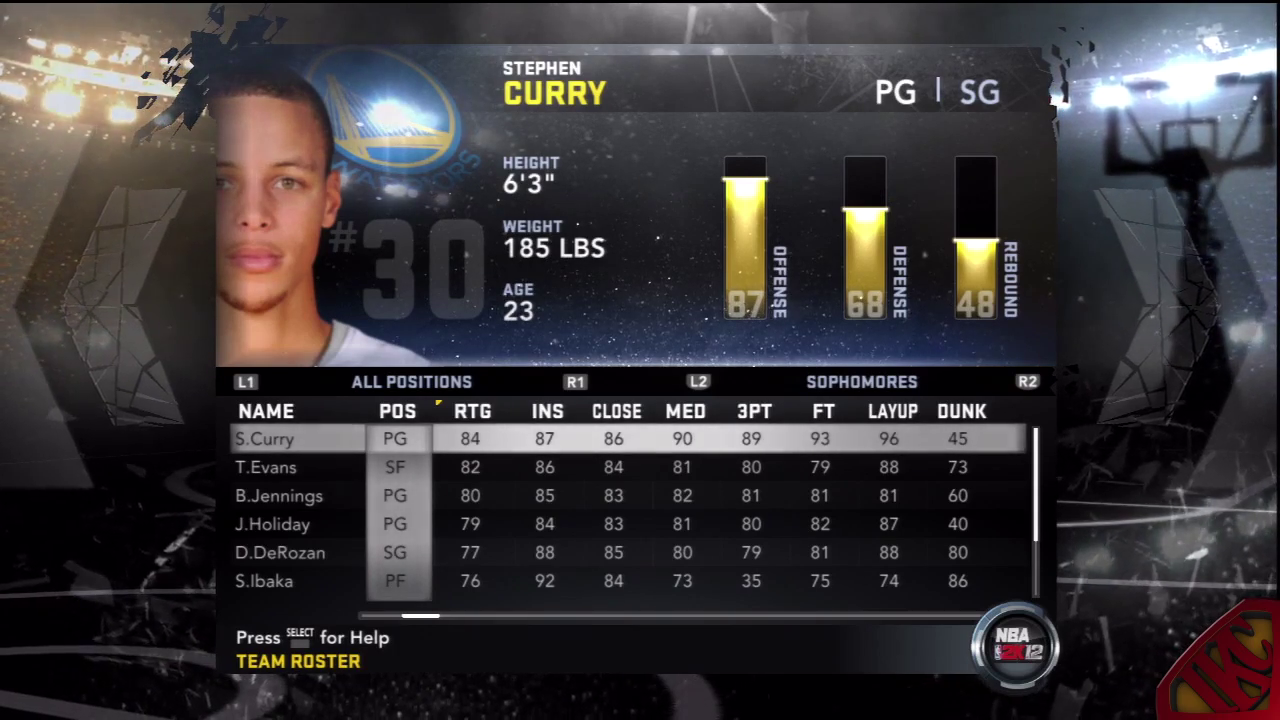
key("Left")
key("Left")
key("Left")
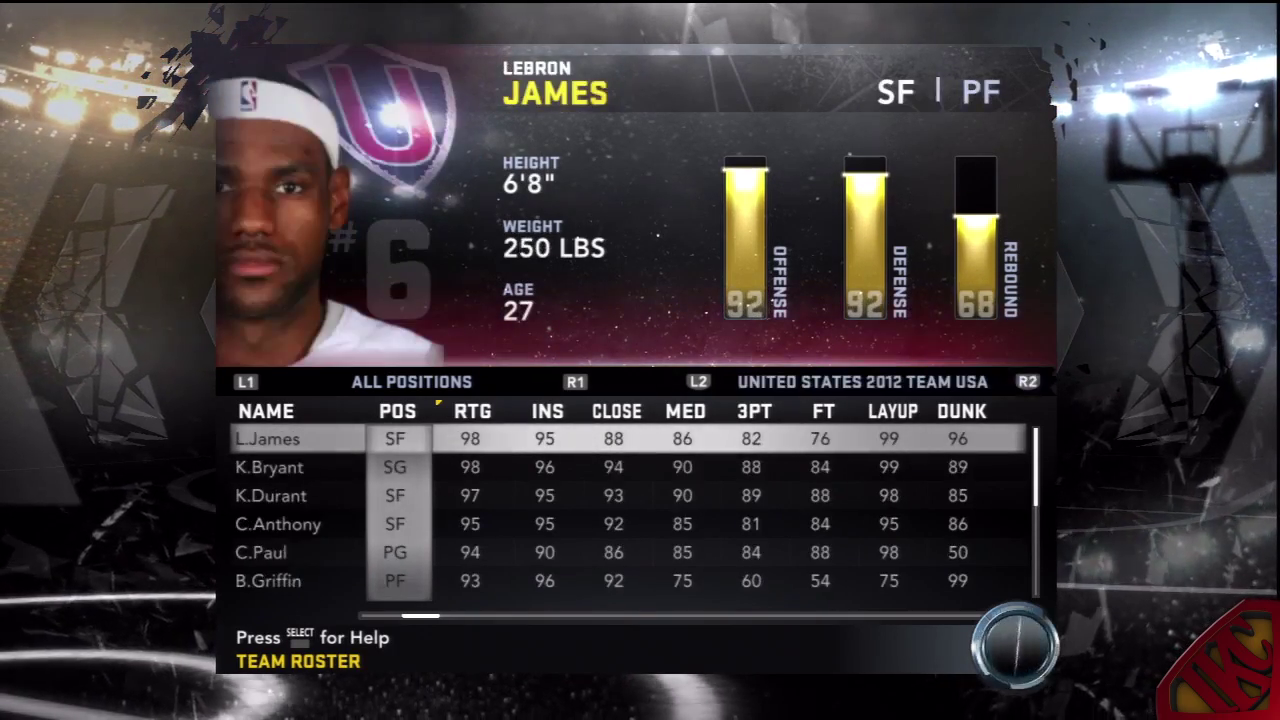
key("Left")
key("Left")
key("Left")
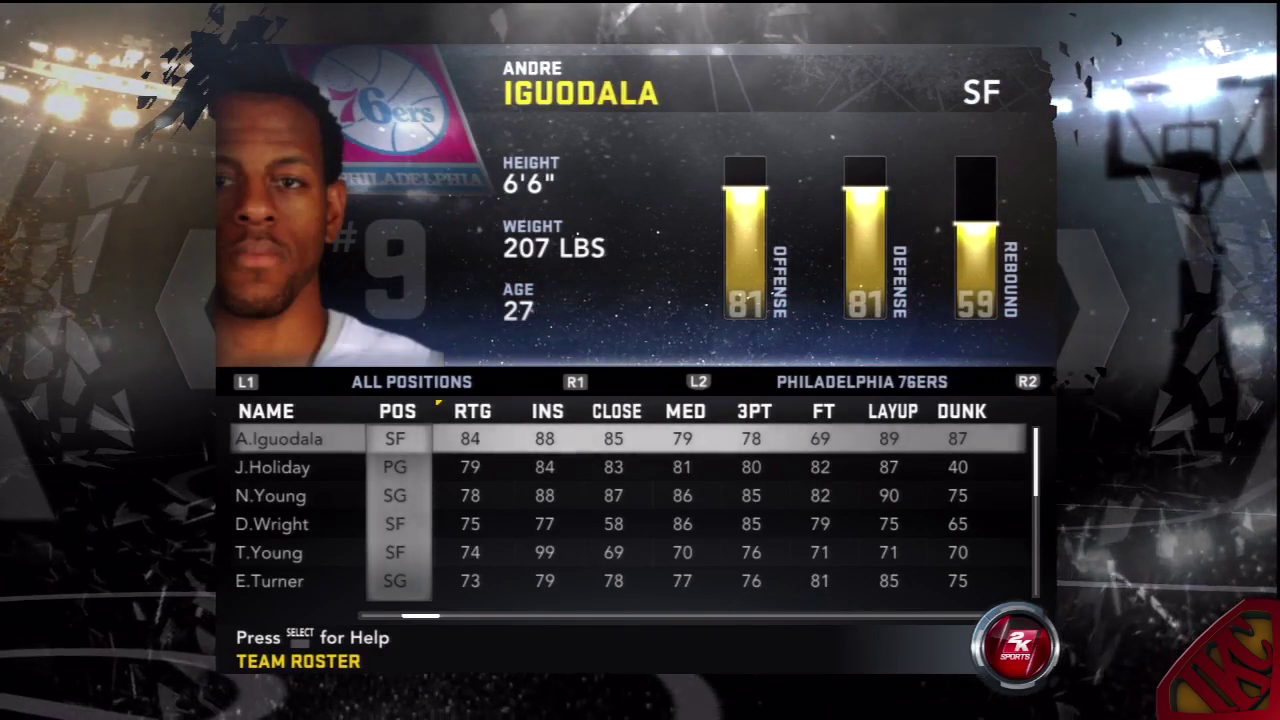
key("Escape")
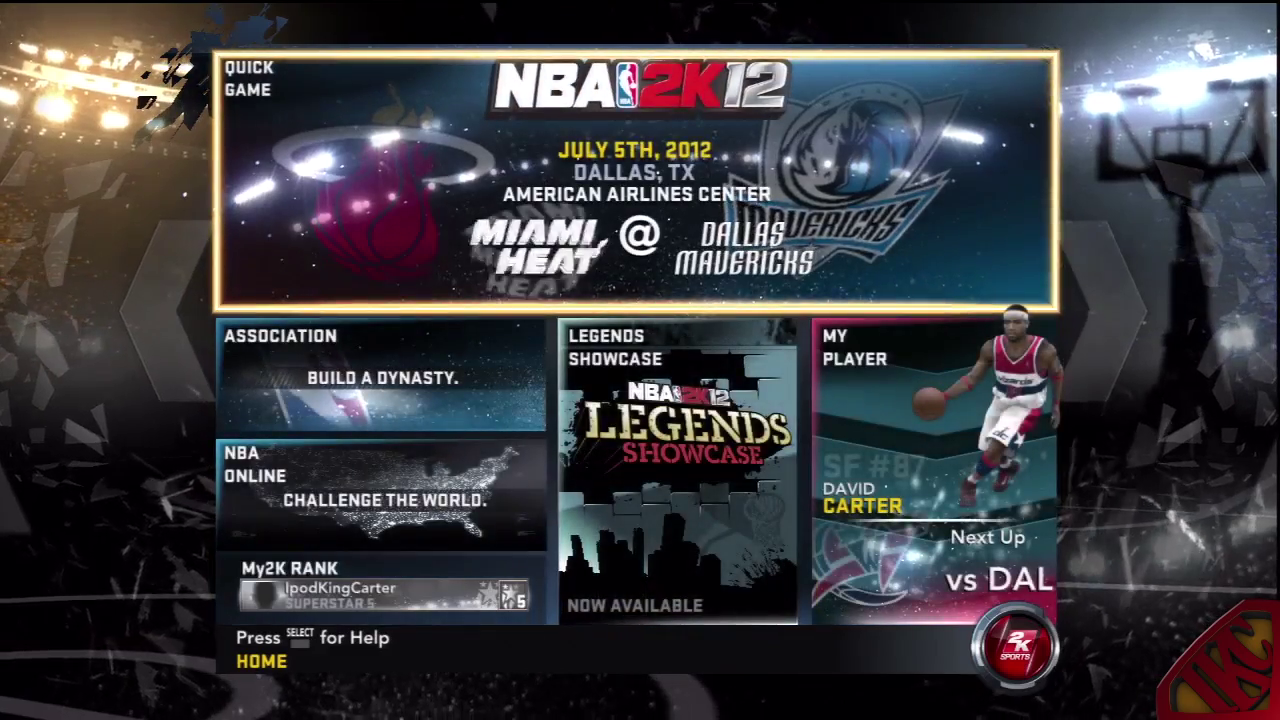
Choose Save Settings under Main Menu › Options › Load / Save
key("Escape")
key("Down")
key("Down")
key("Down")
key("Down")
key("Down")
key("Down")
key("Down")
key("Down")
key("Down")
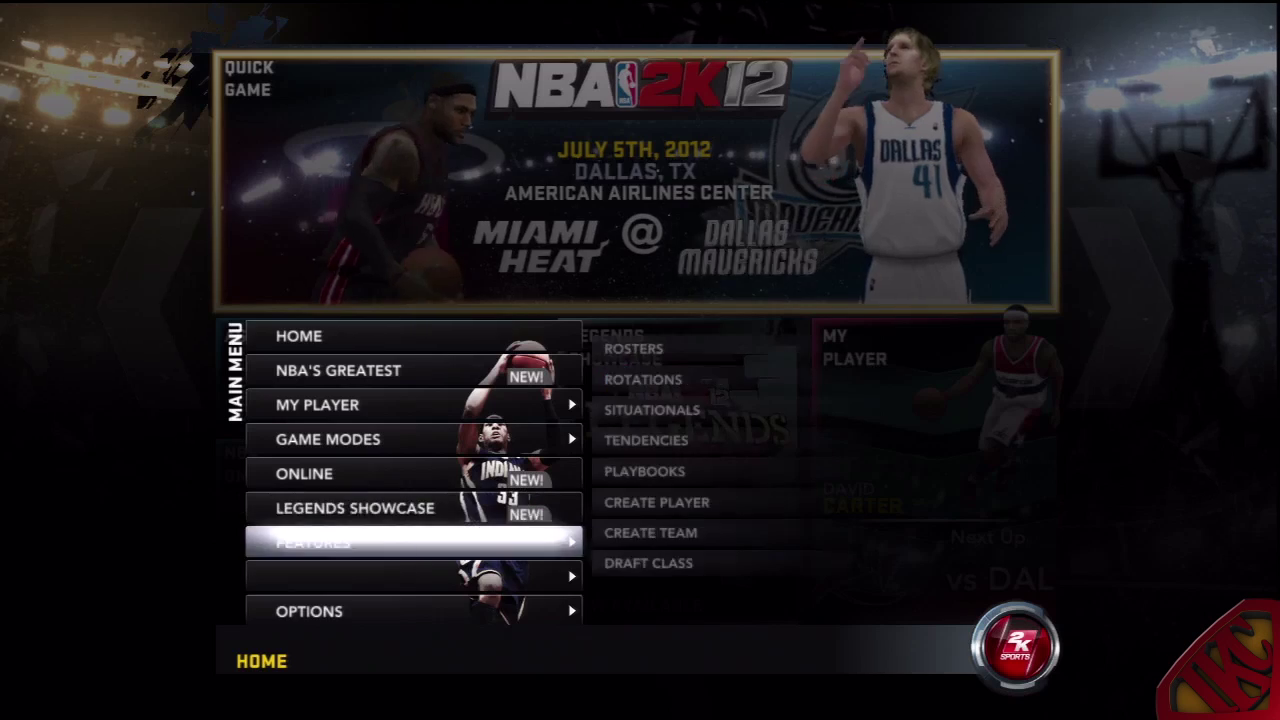
key("Up")
key("Return")
key("Down")
key("Down")
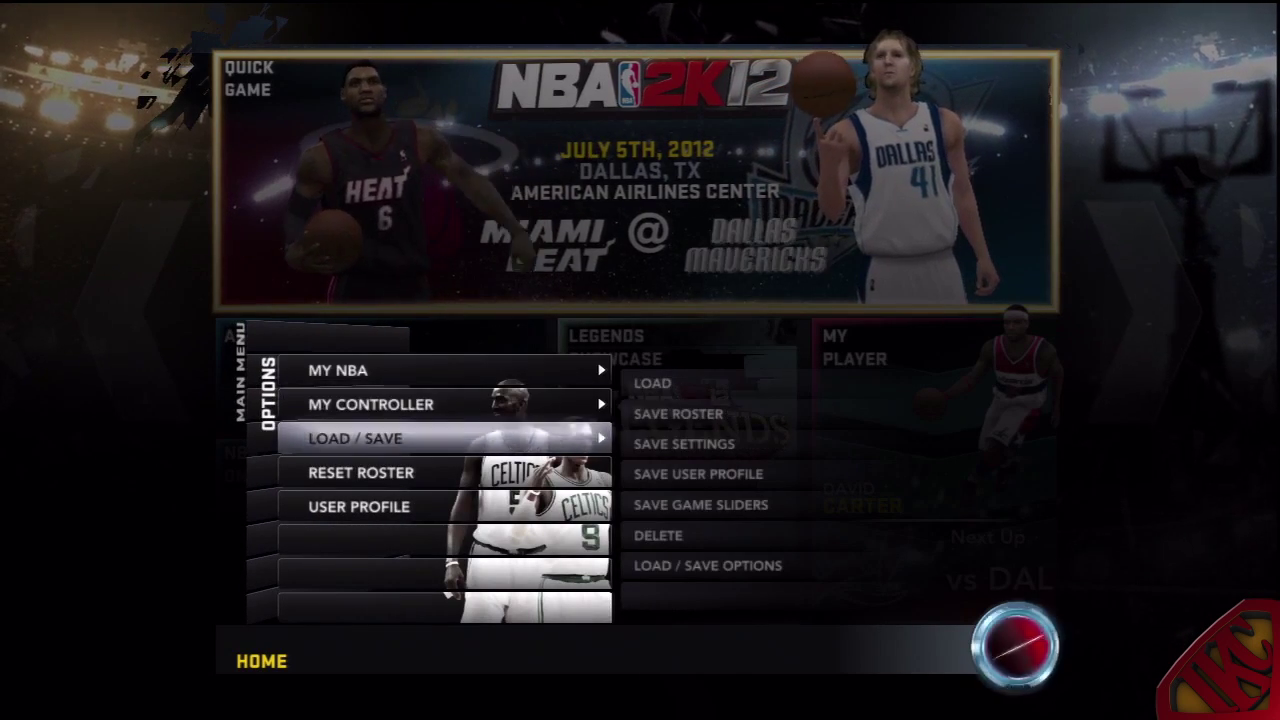
key("Return")
key("Down")
key("Down")
key("Return")
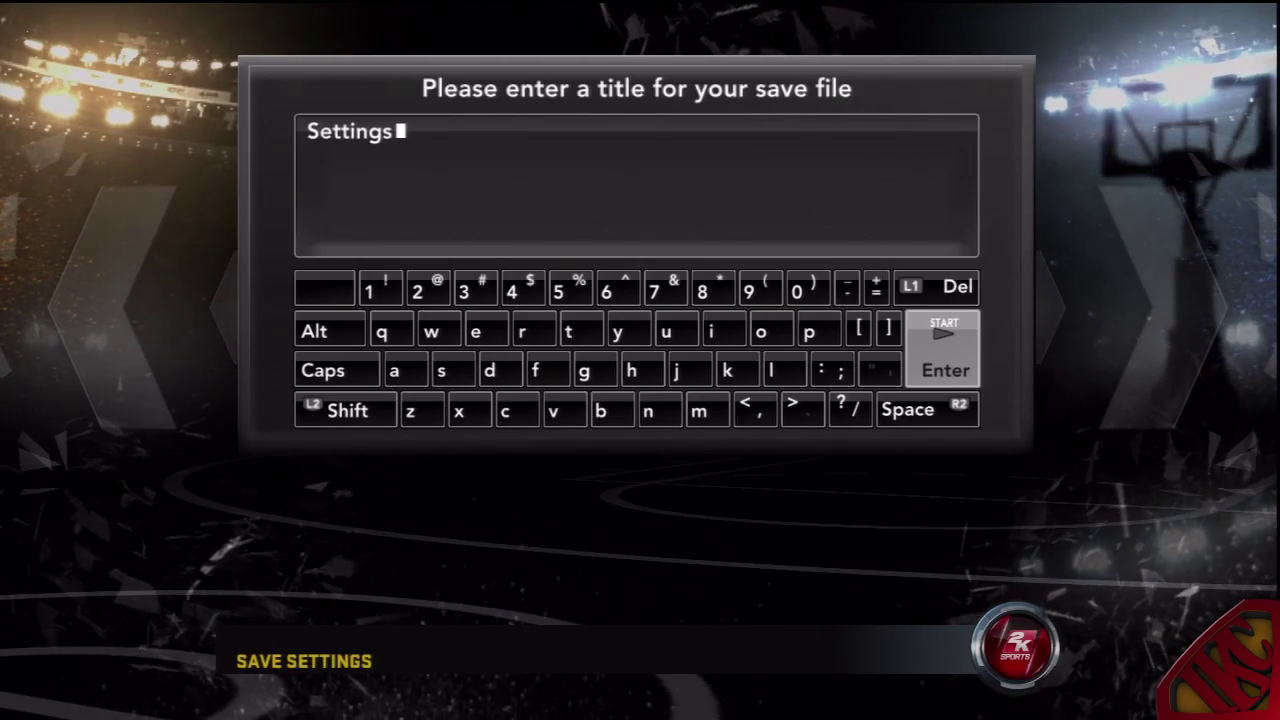
Keep the title 'Settings', overwrite the existing Settings save (175 KB), and return home
key("Return")
key("Down")
key("Return")
key("Return")
key("Return")
key("Left")
key("Return")
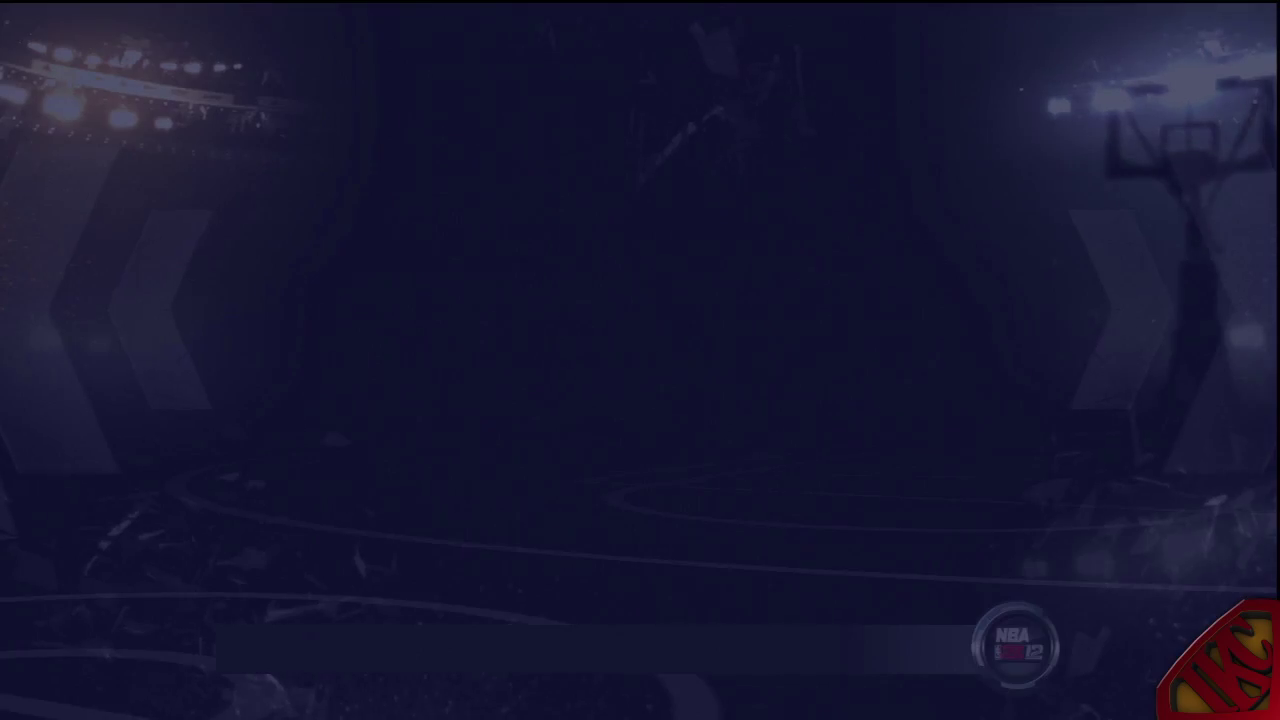
key("Return")
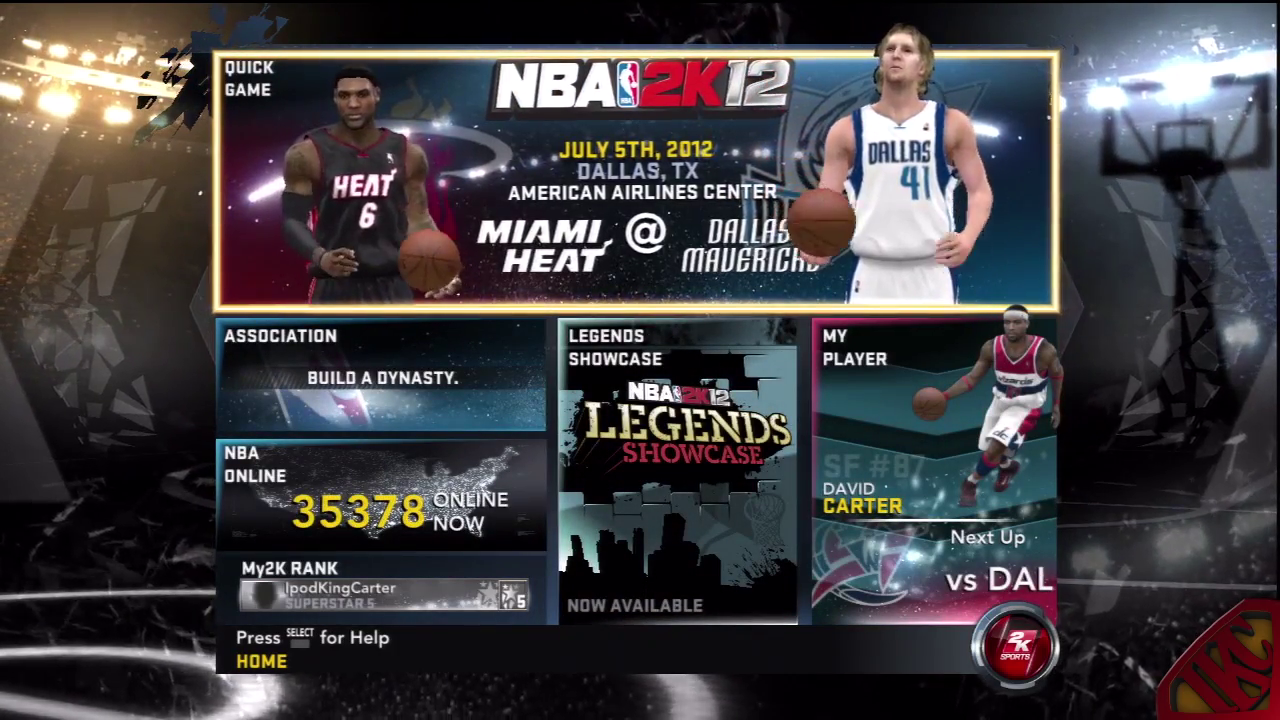
key("Escape")
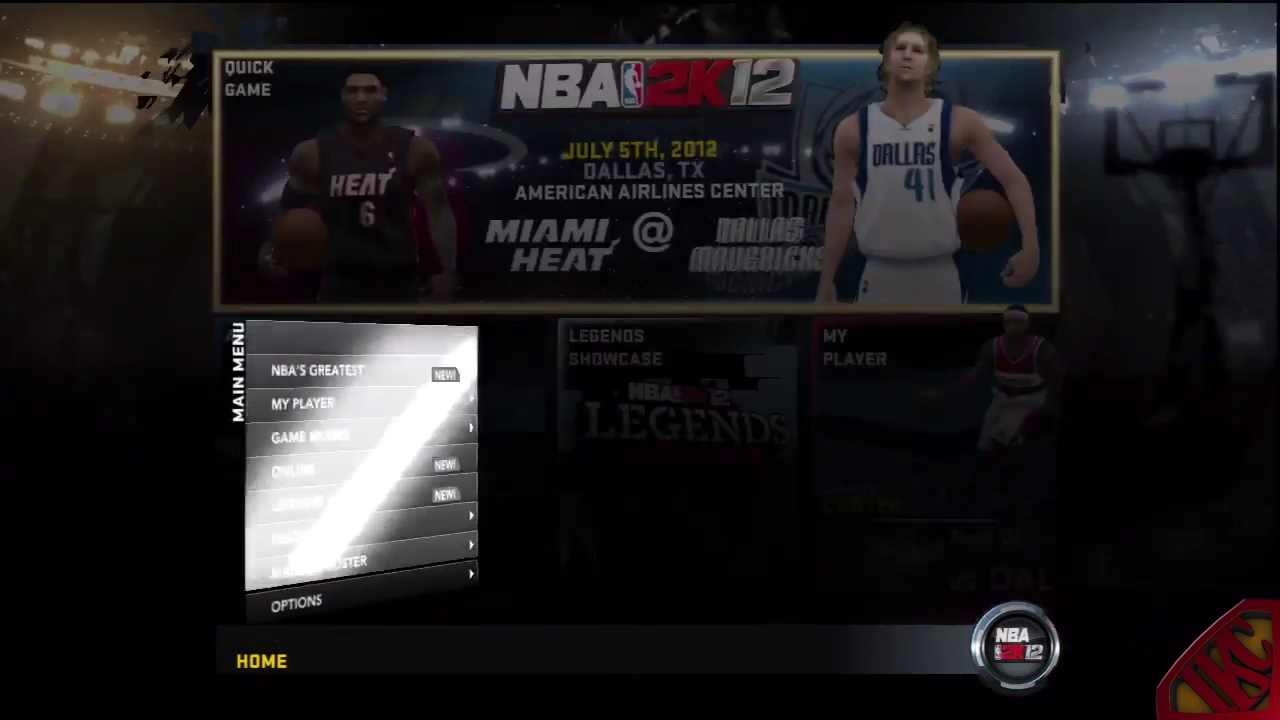
key("Down")
key("Down")
key("Down")
key("Down")
key("Down")
key("Down")
key("Down")
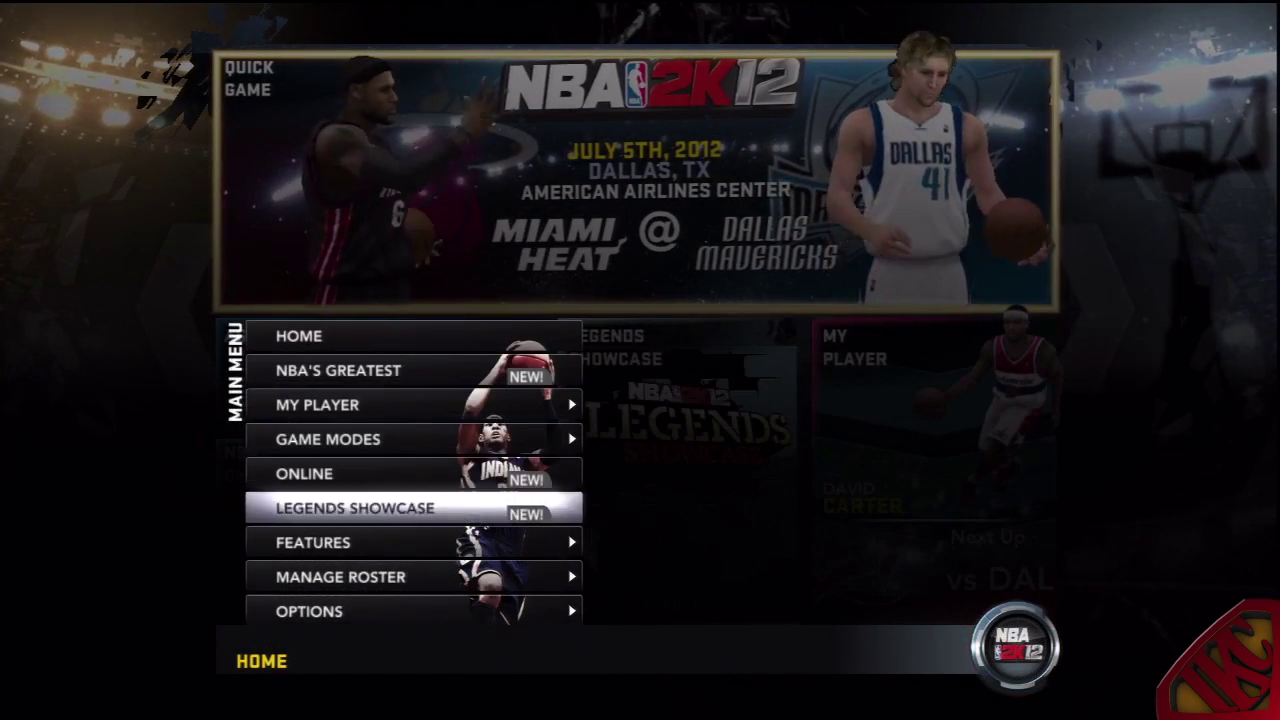
key("Return")
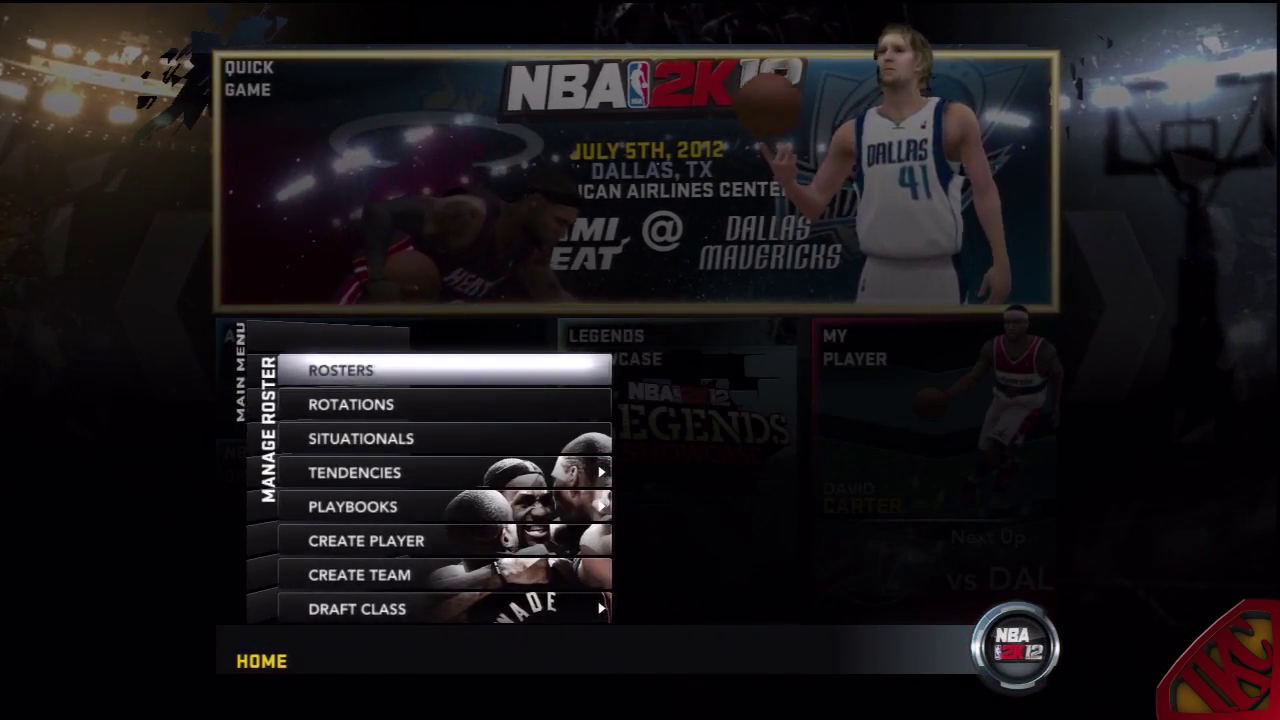
key("Escape")
key("Down")
key("Up")
key("Up")
key("Return")
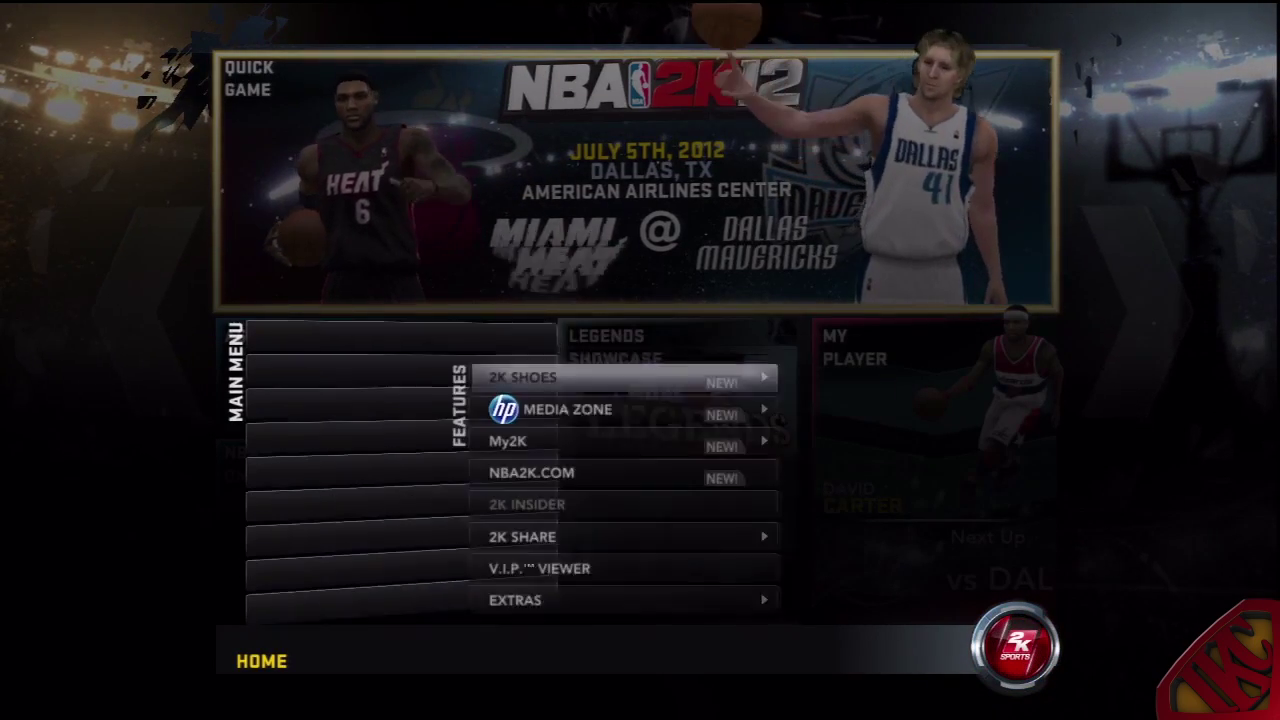
key("Up")
key("Up")
key("Up")
key("Return")
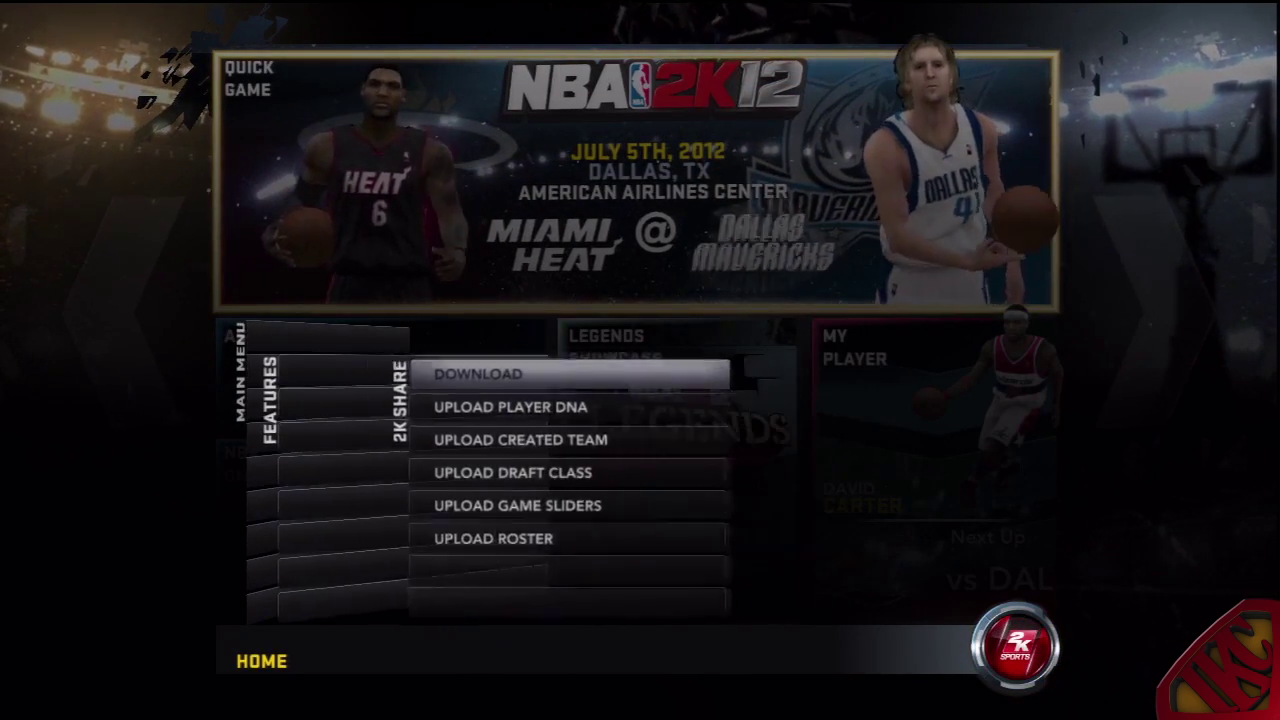
key("Return")
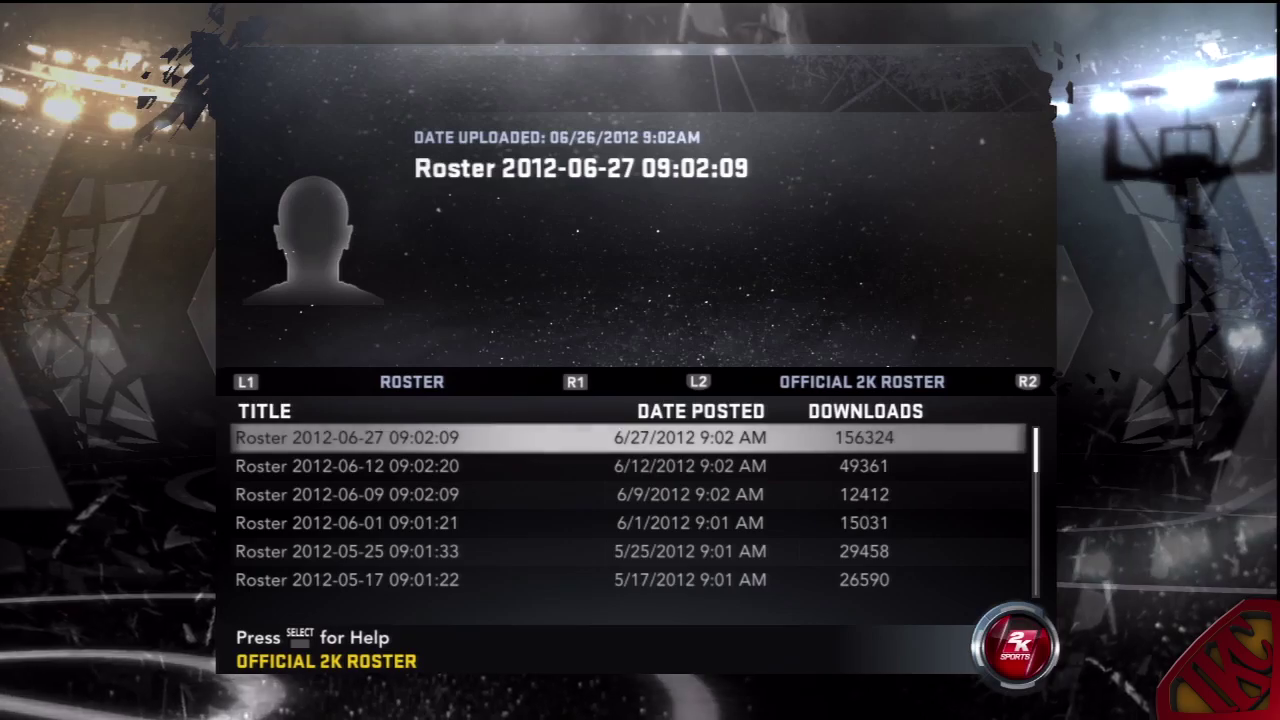
key("Escape")
key("Return")
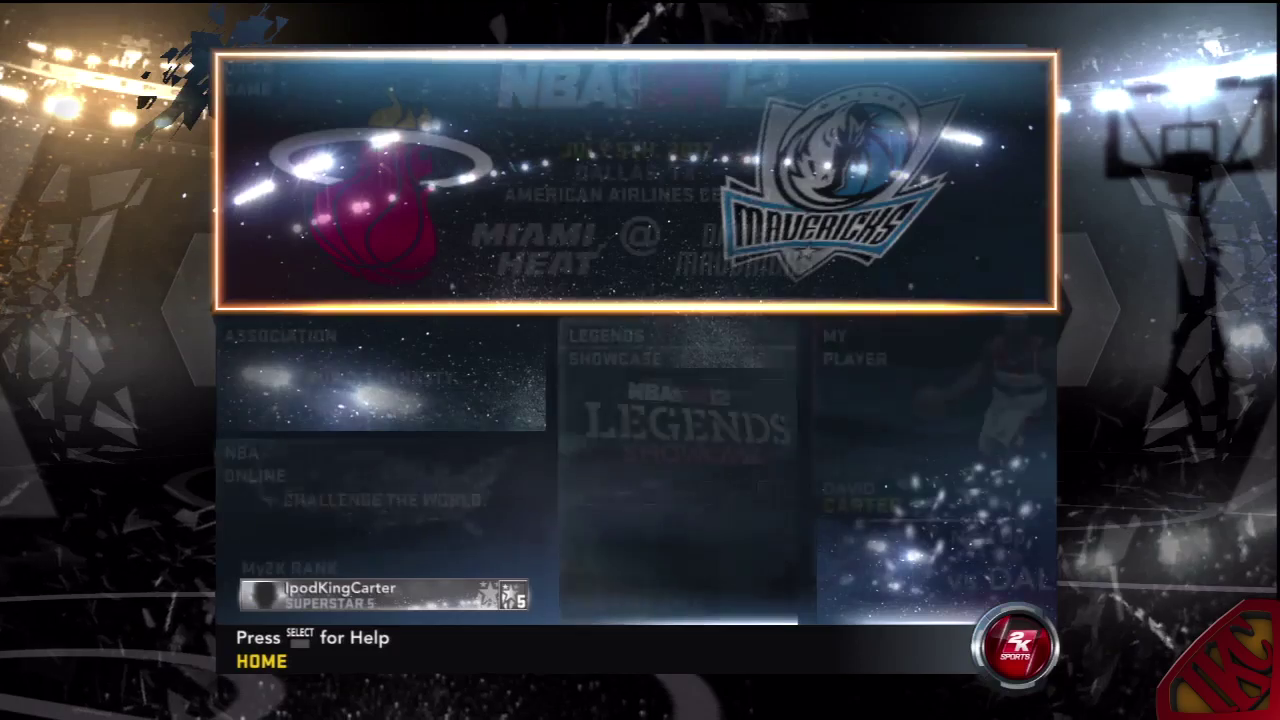
key("Escape")
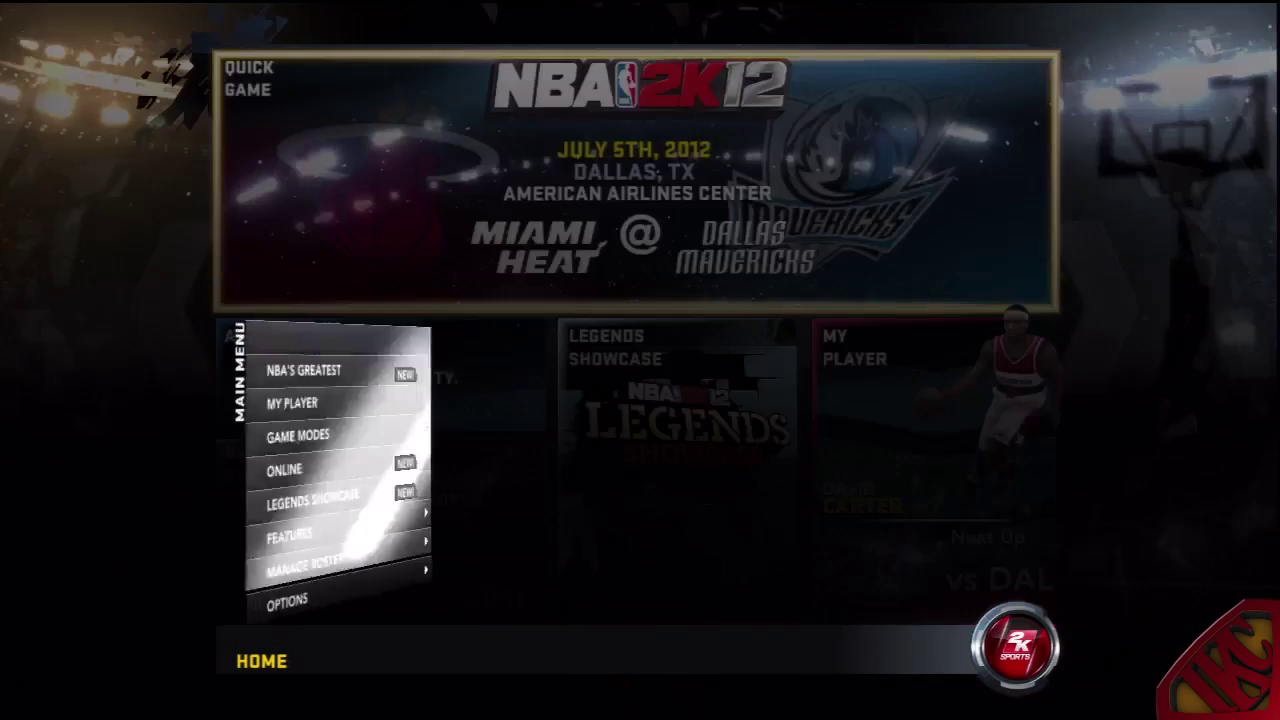
key("Down")
key("Down")
key("Return")
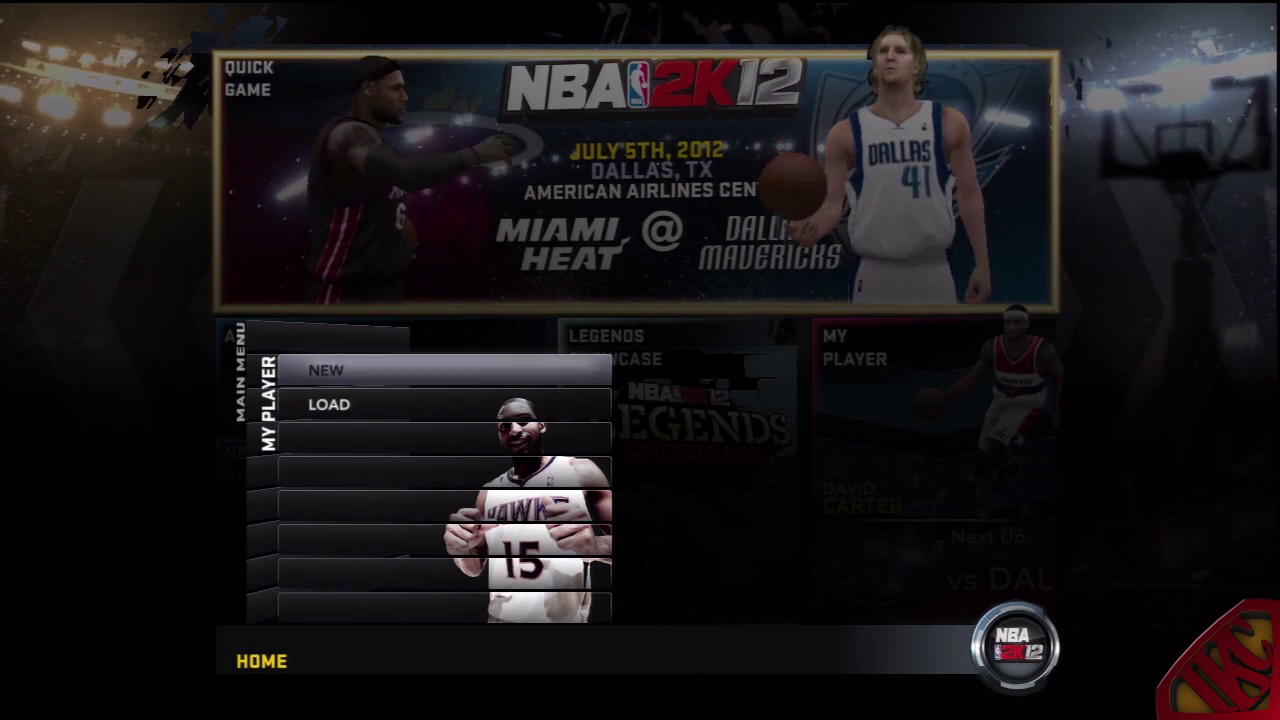
key("Escape")
key("Down")
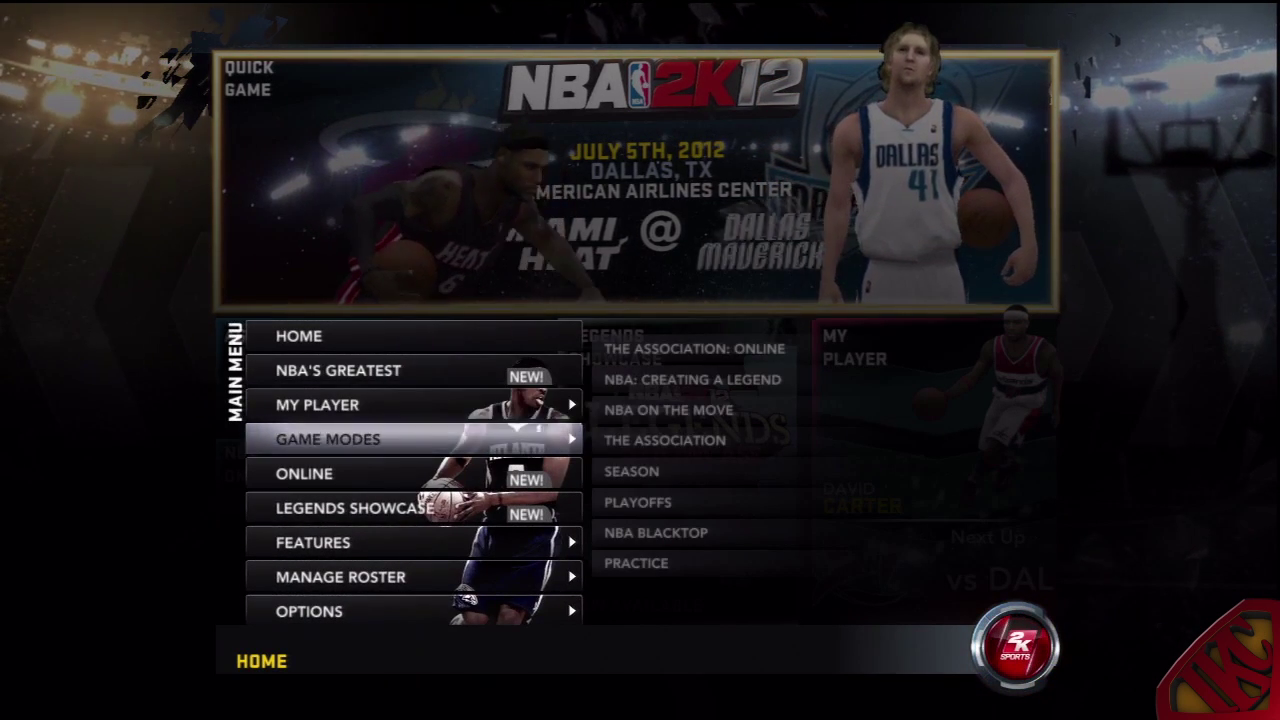
key("Return")
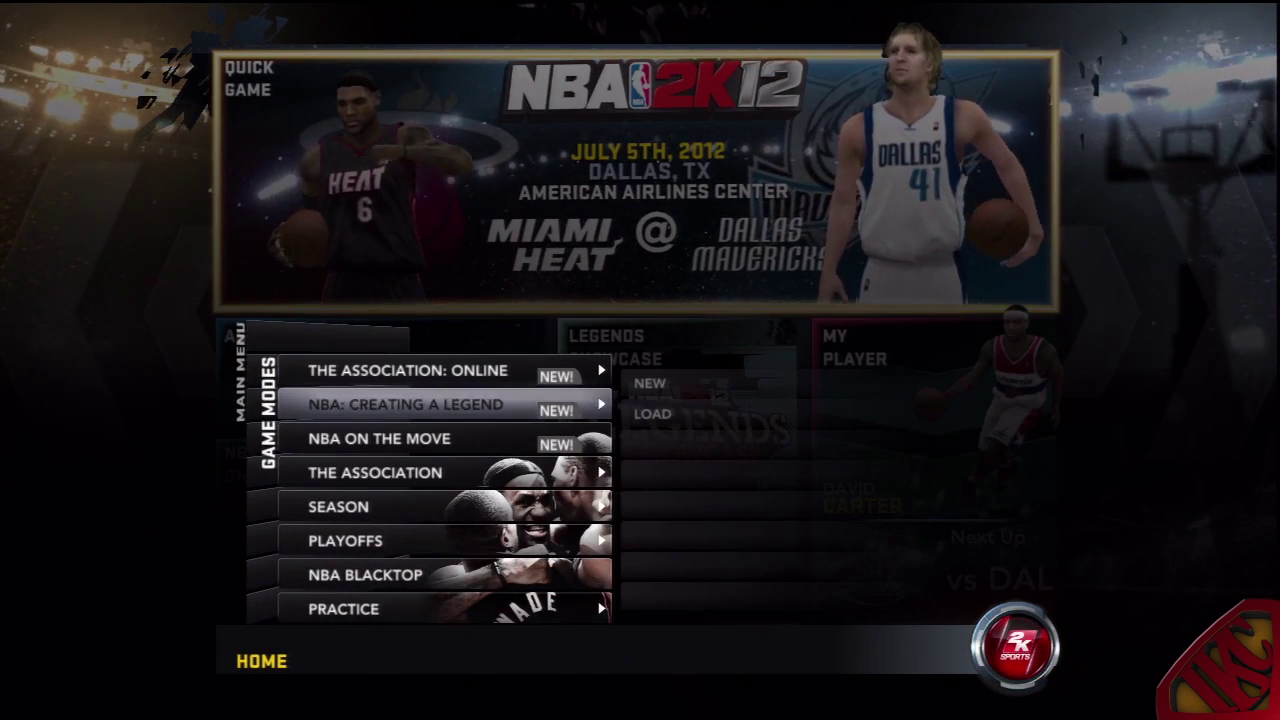
key("Return")
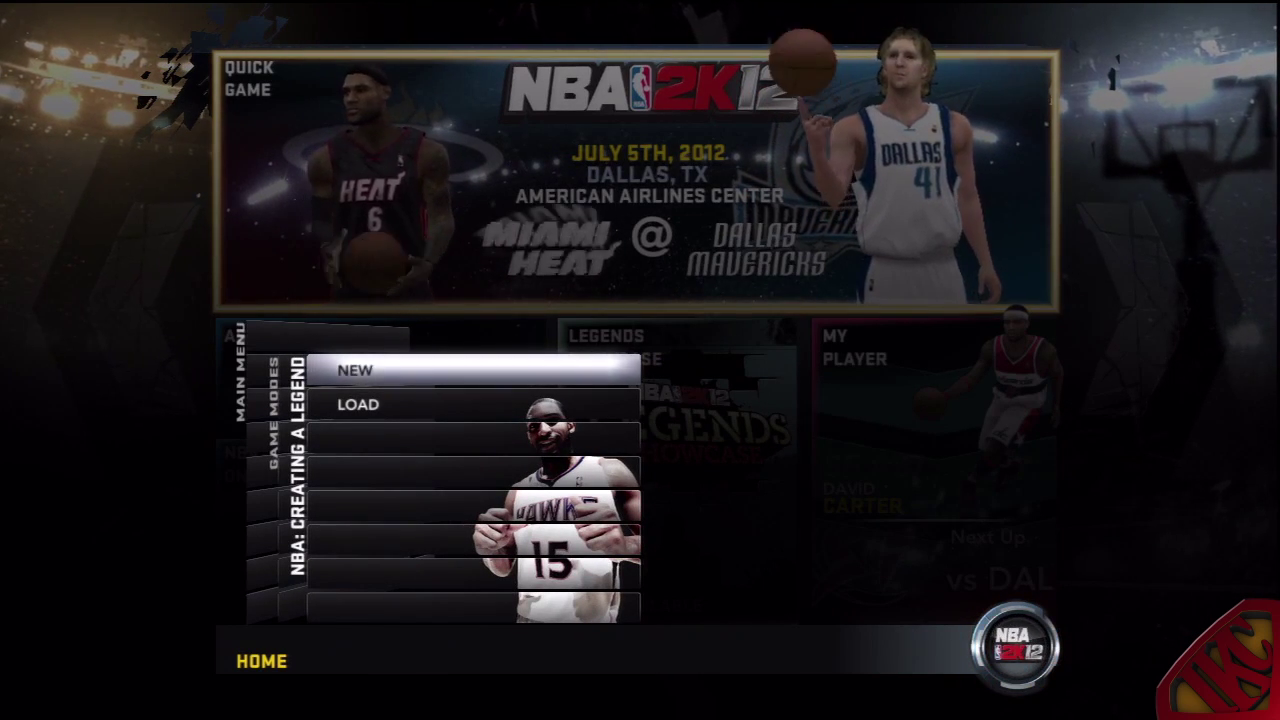
key("Escape")
key("Down")
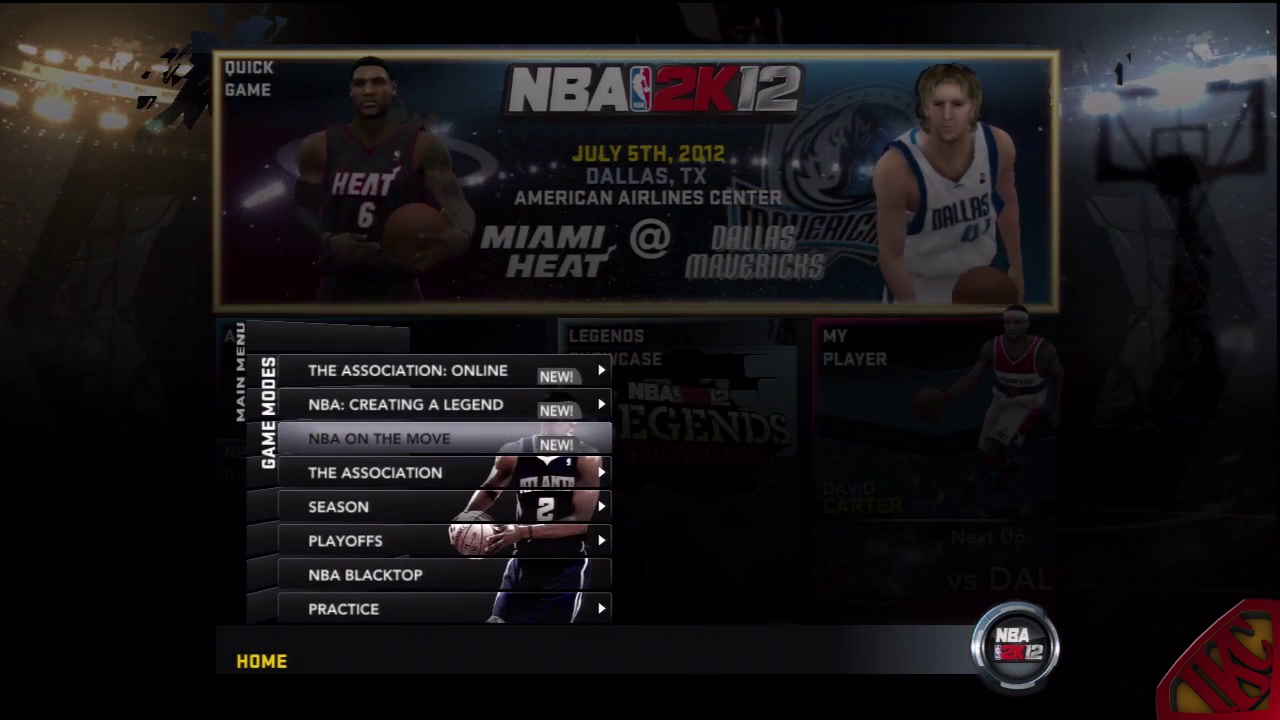
key("Down")
key("Return")
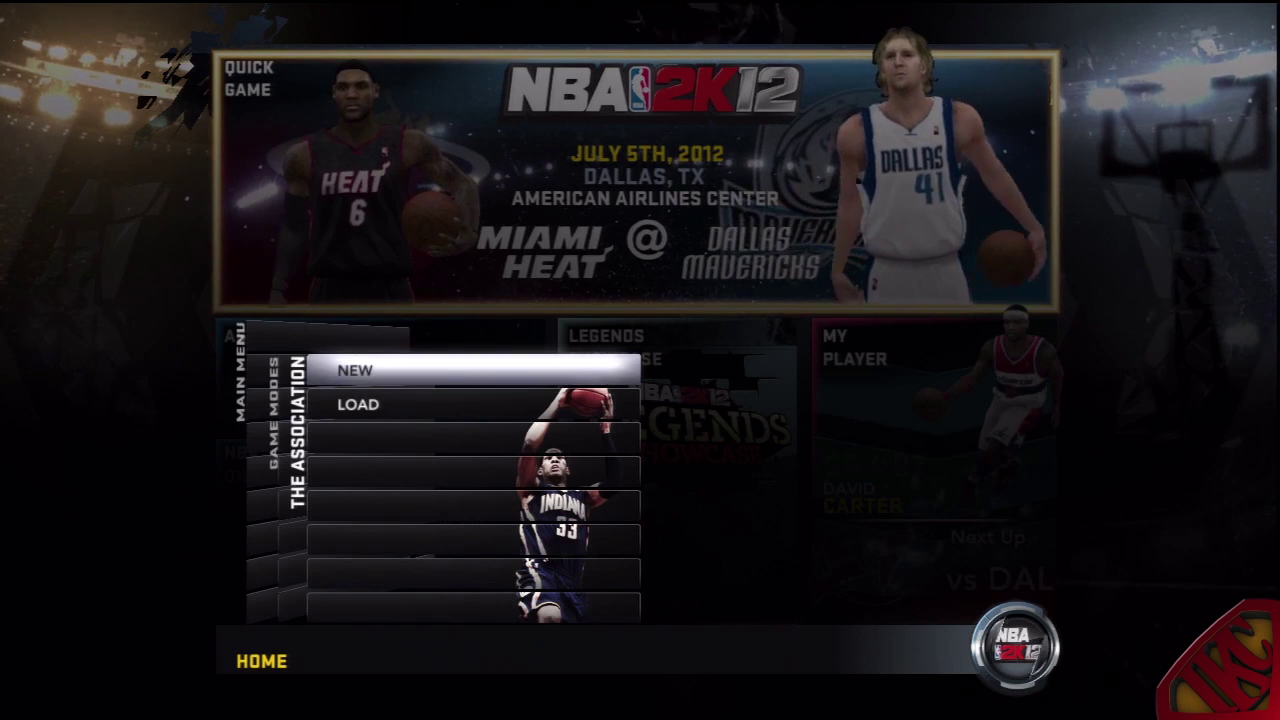
key("Escape")
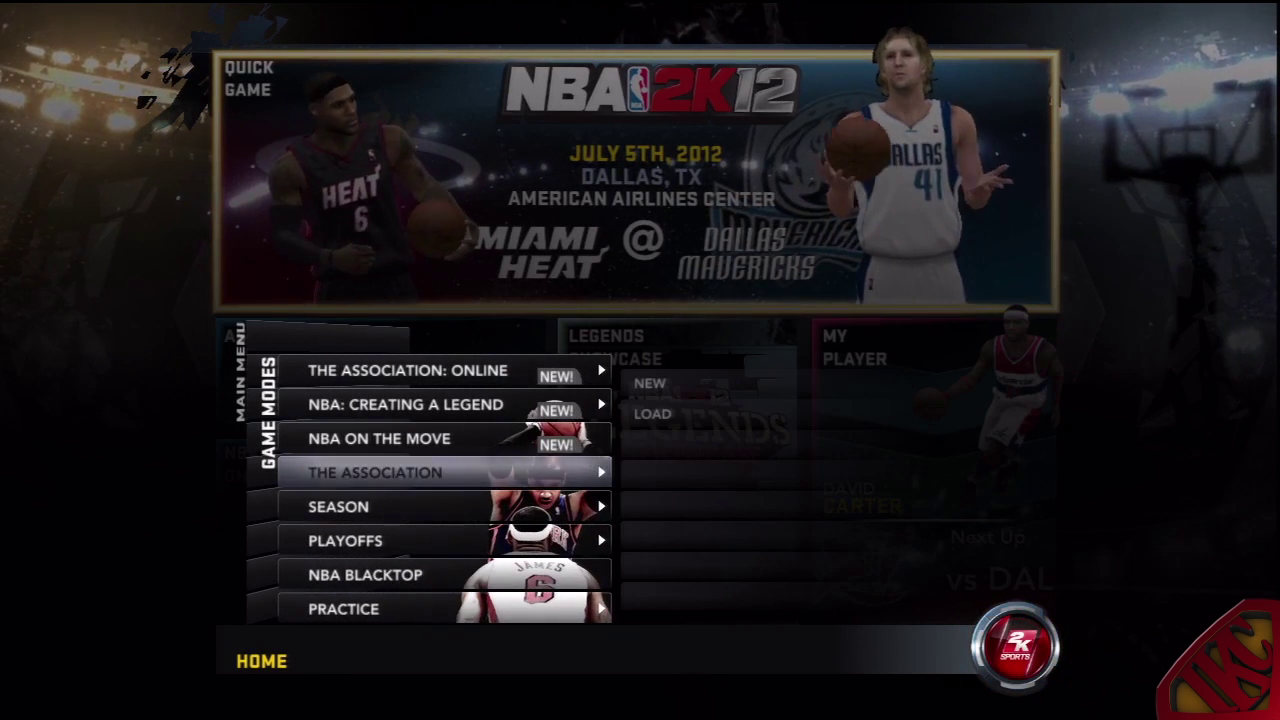
key("Down")
key("Return")
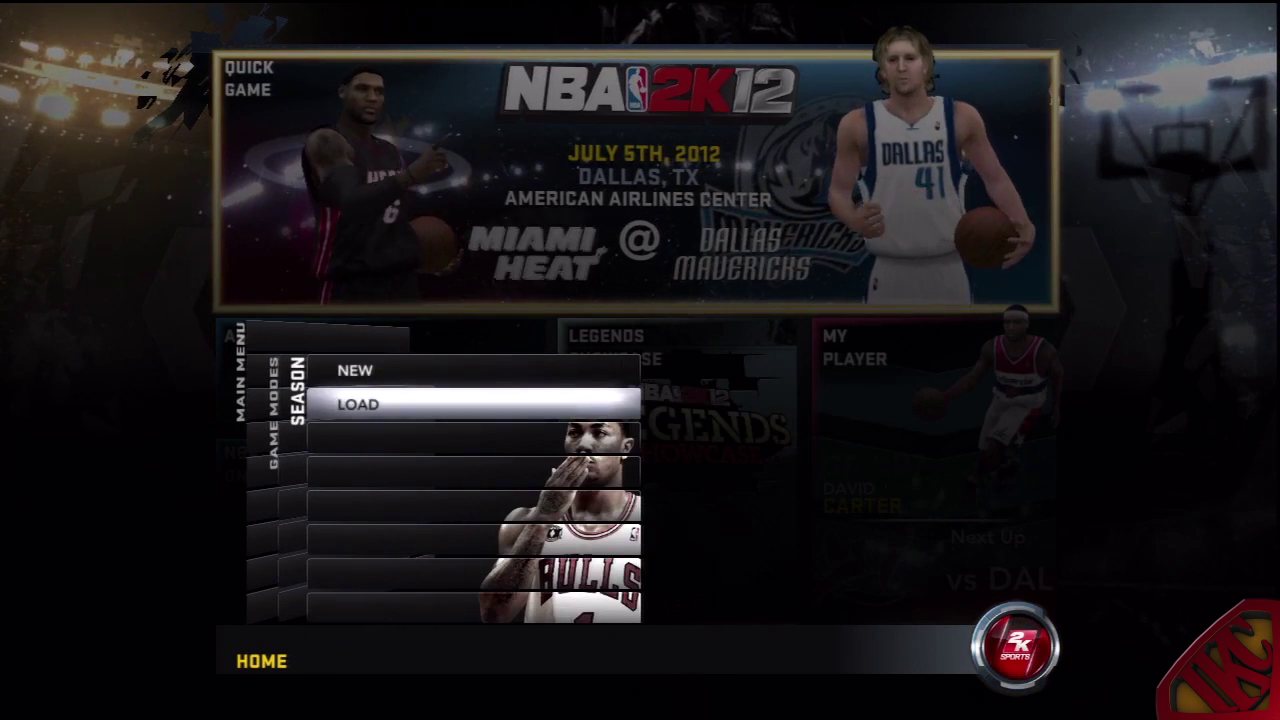
key("Escape")
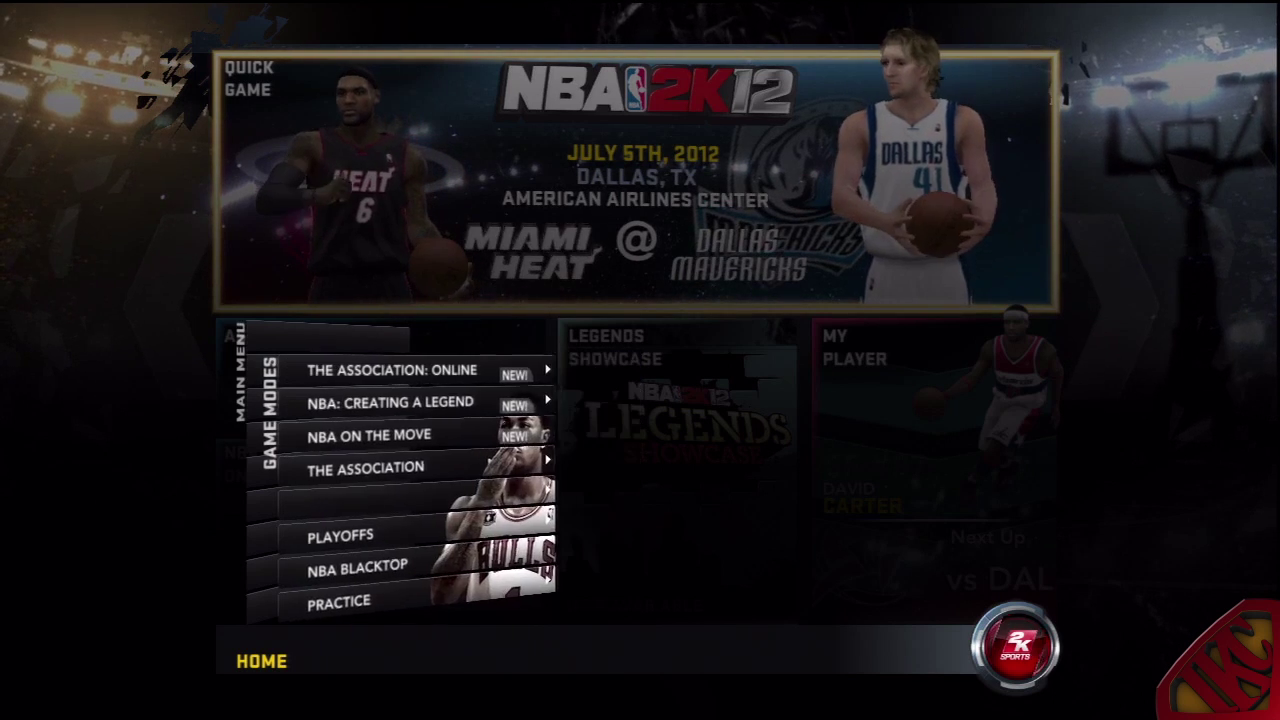
key("Down")
key("Return")
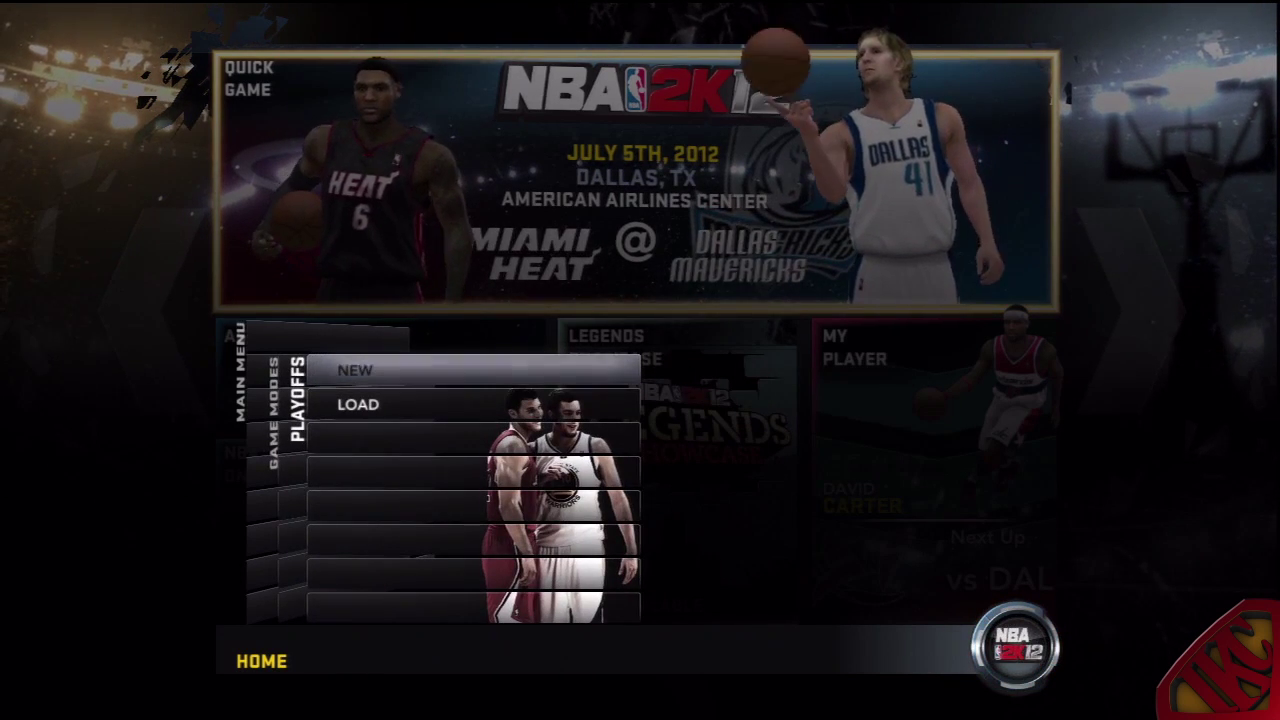
key("Escape")
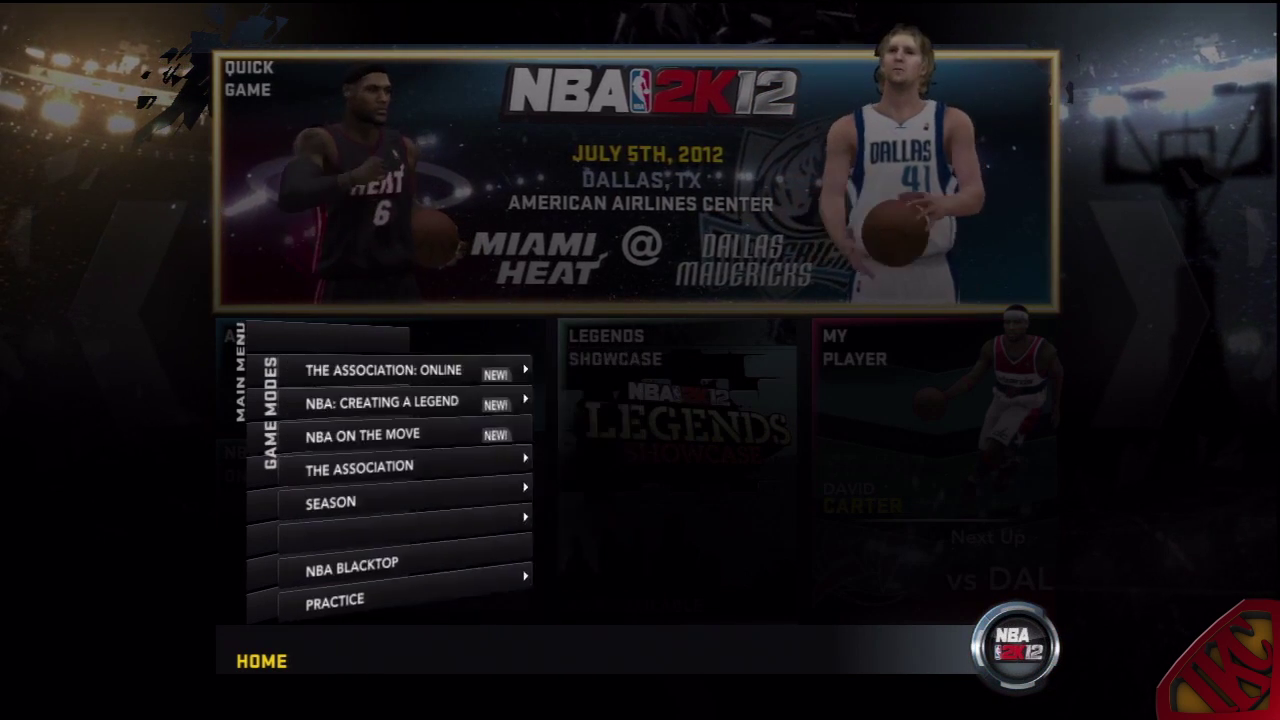
key("Down")
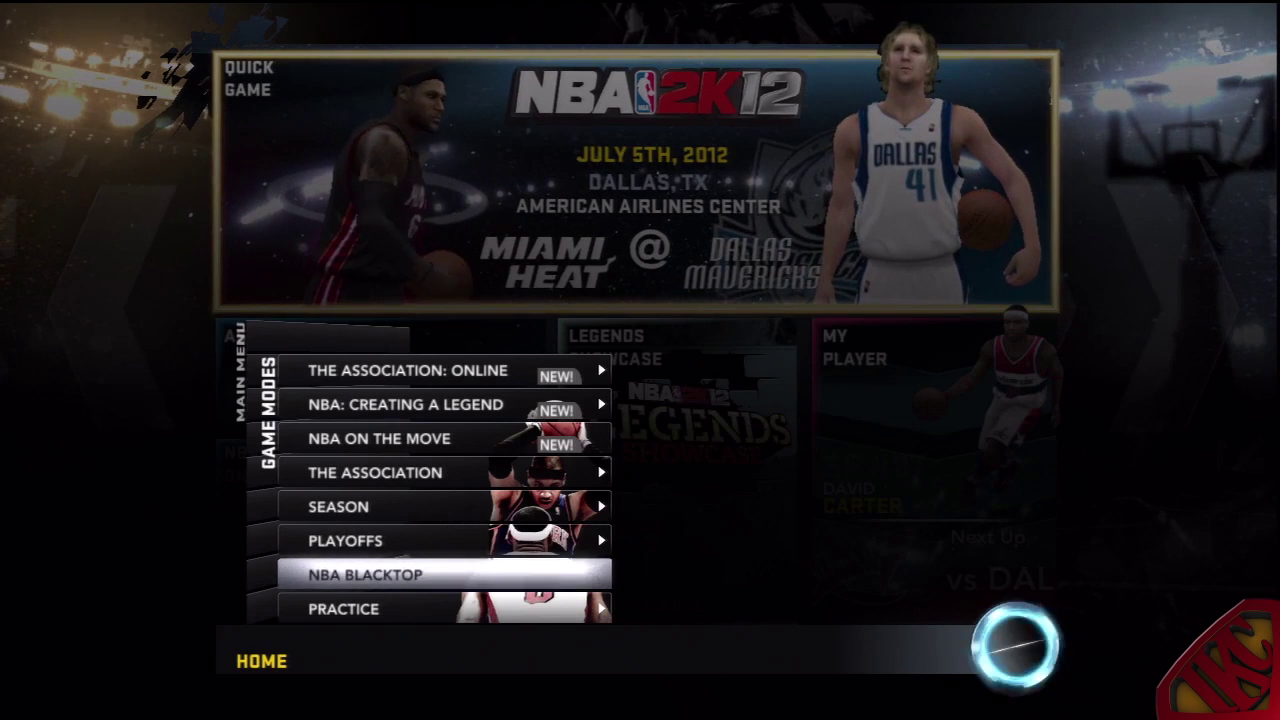
key("Down")
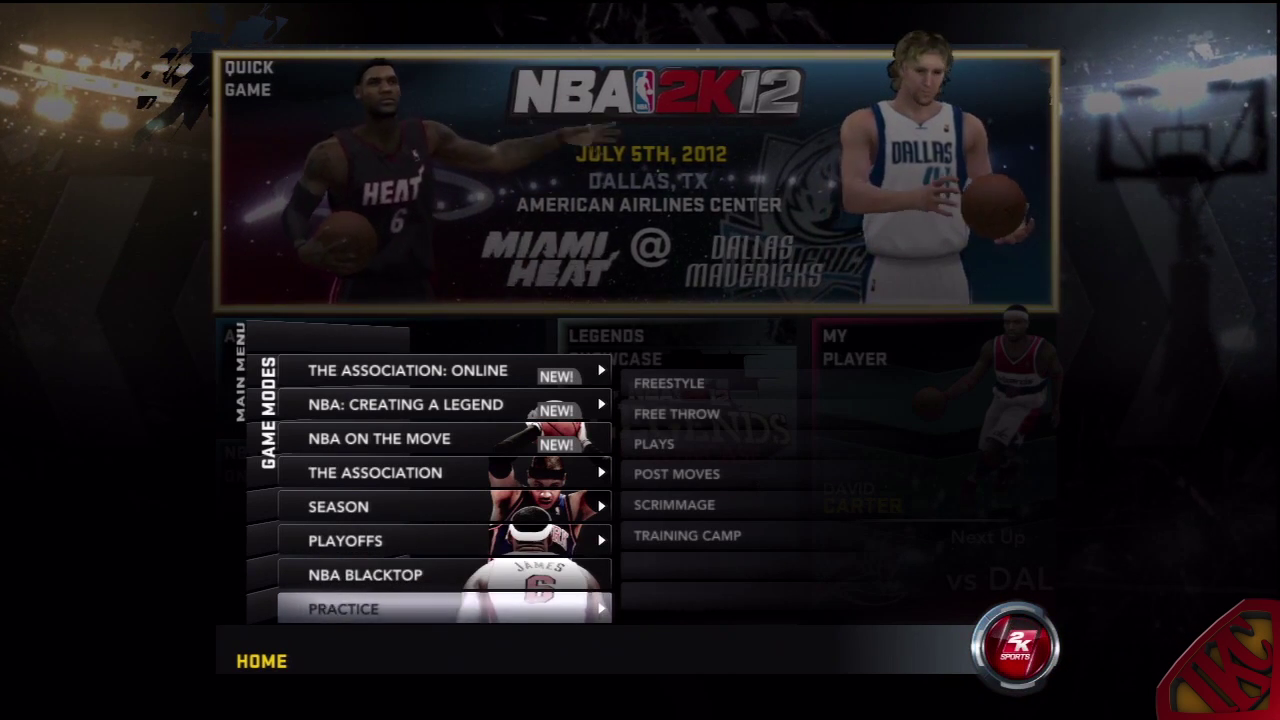
key("Escape")
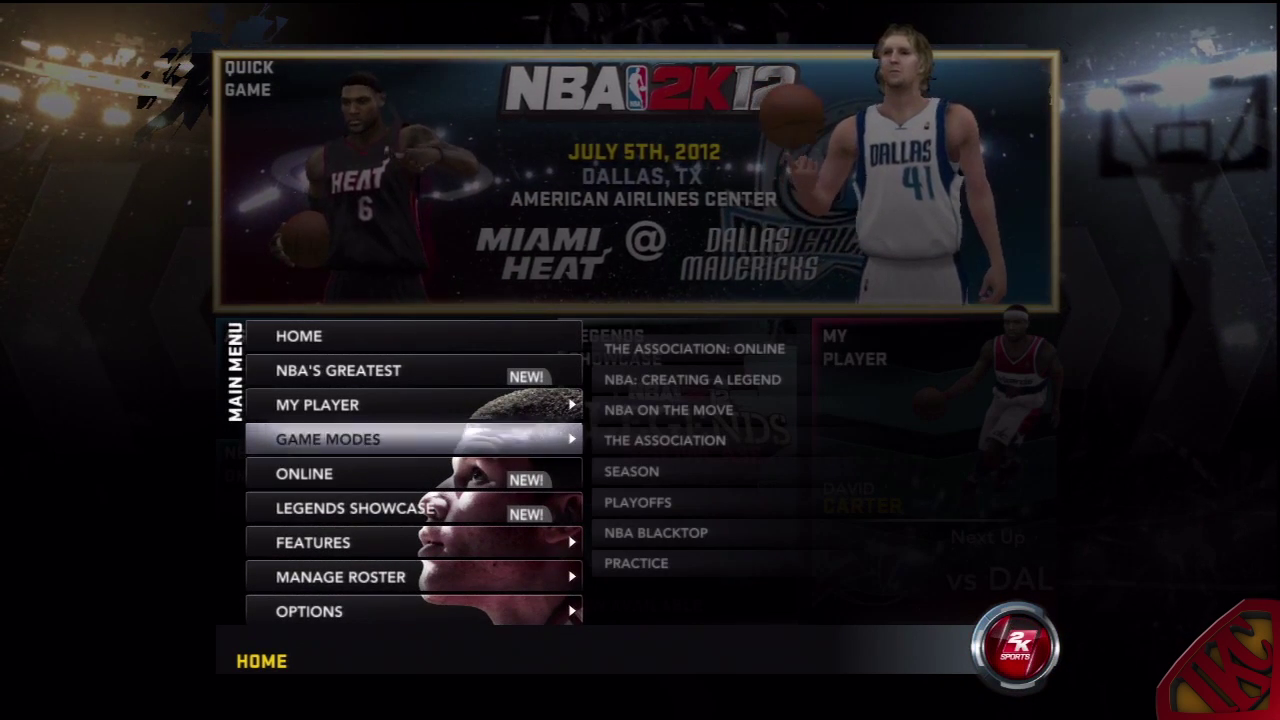
key("Up")
key("Up")
key("Up")
key("Return")
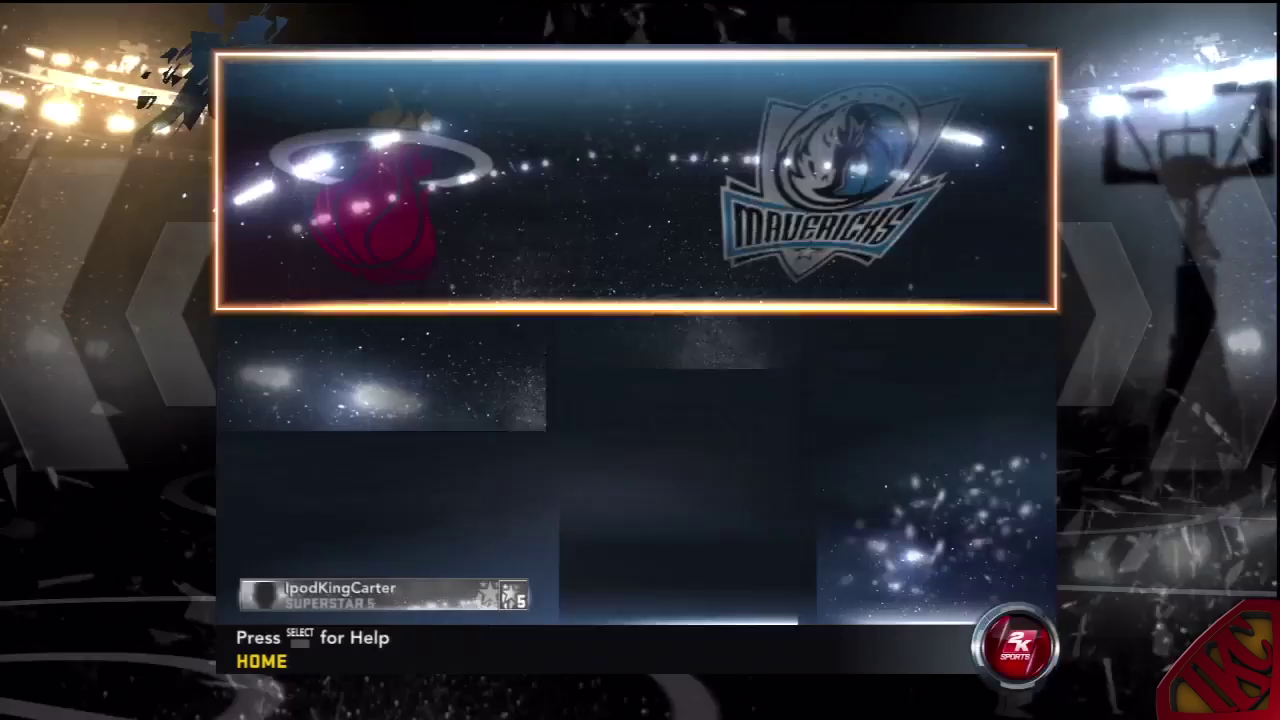